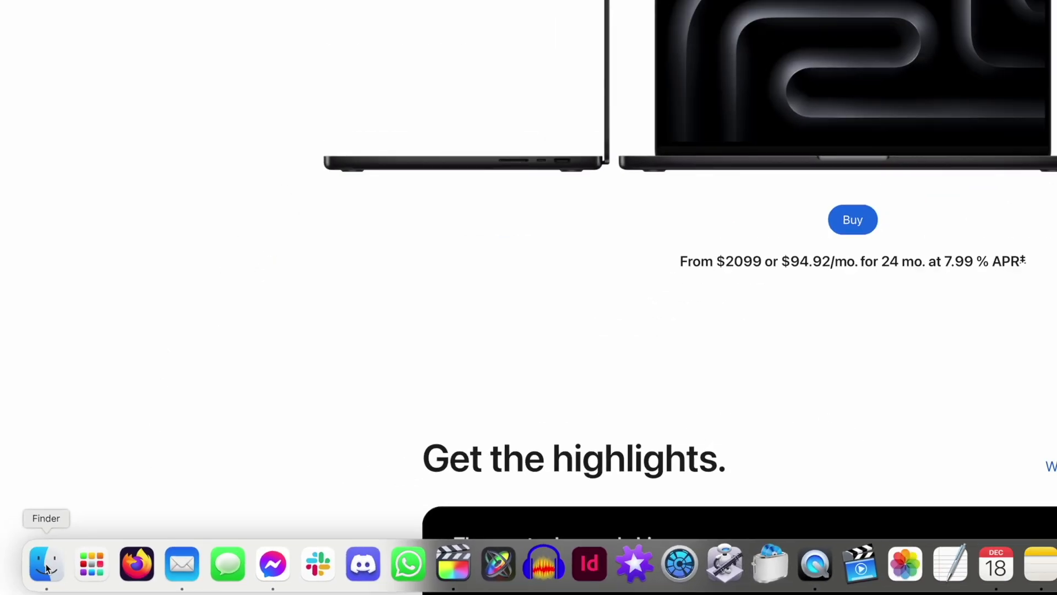
Open a Finder window and browse Documents and Downloads to reach the home folder
click(47, 567)
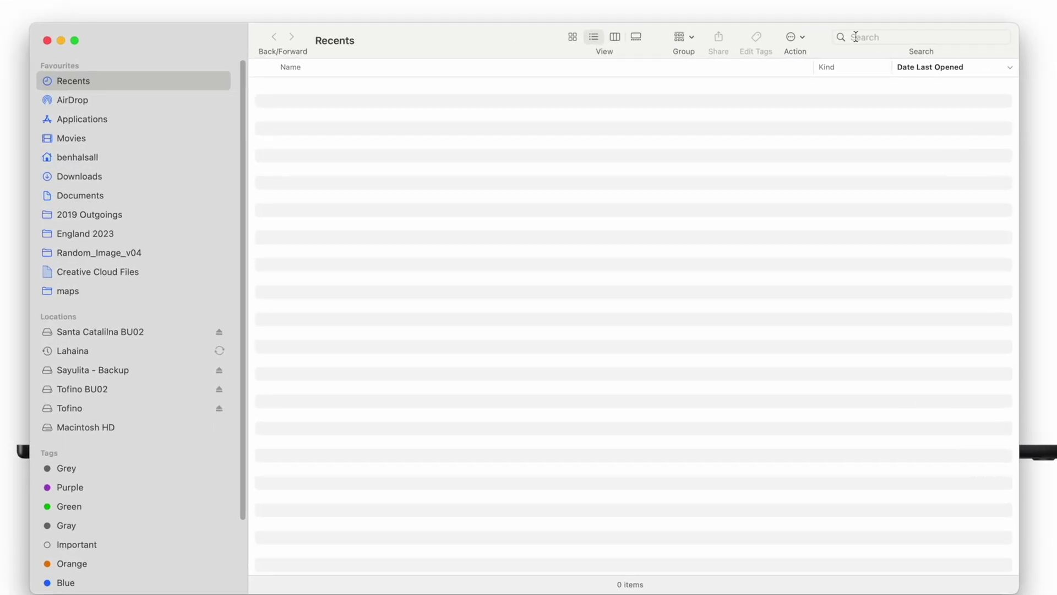
click(707, 83)
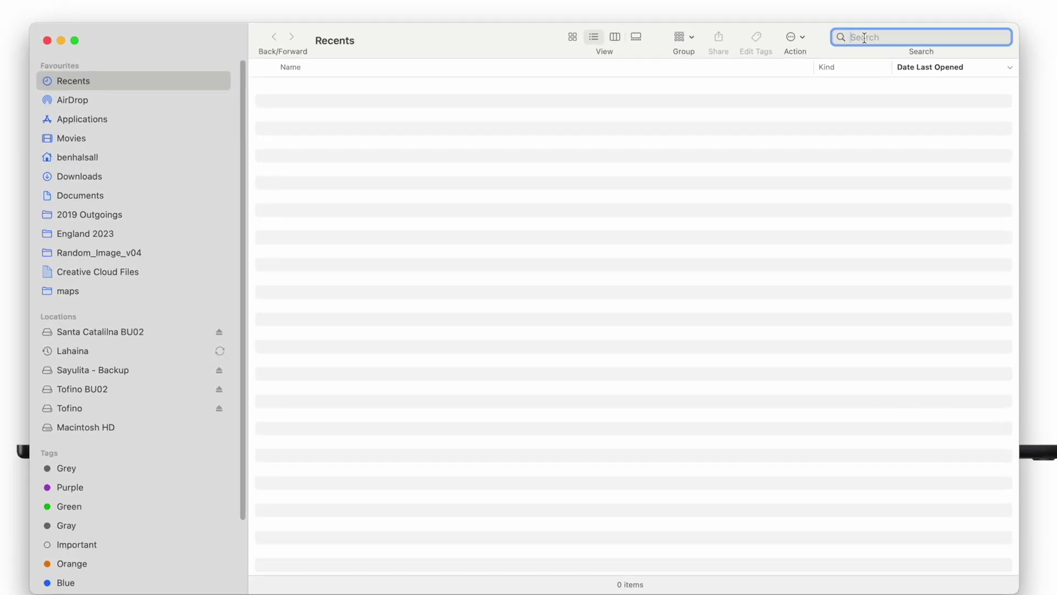
click(376, 174)
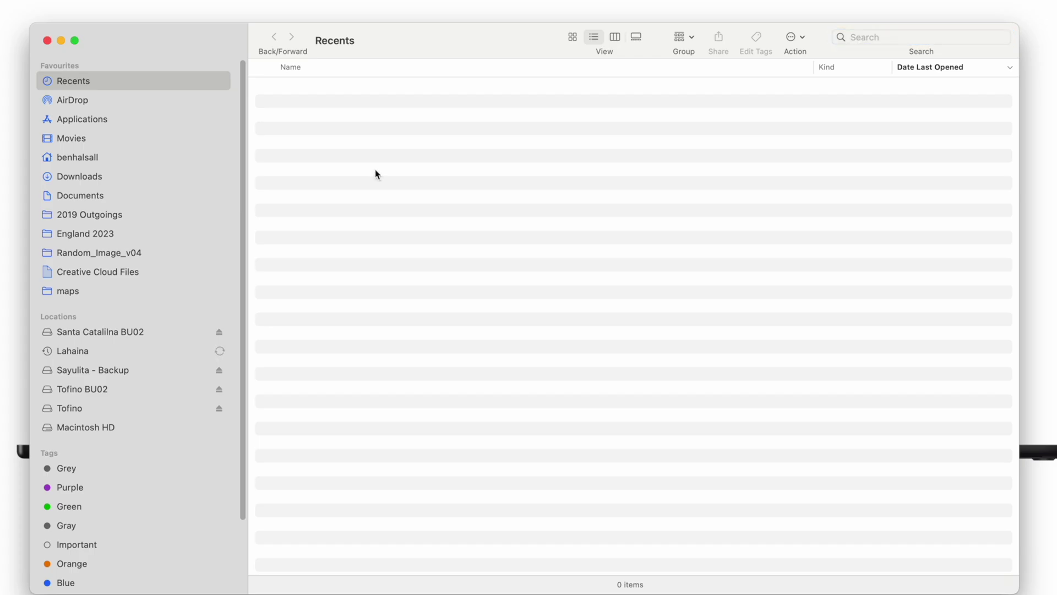
click(91, 198)
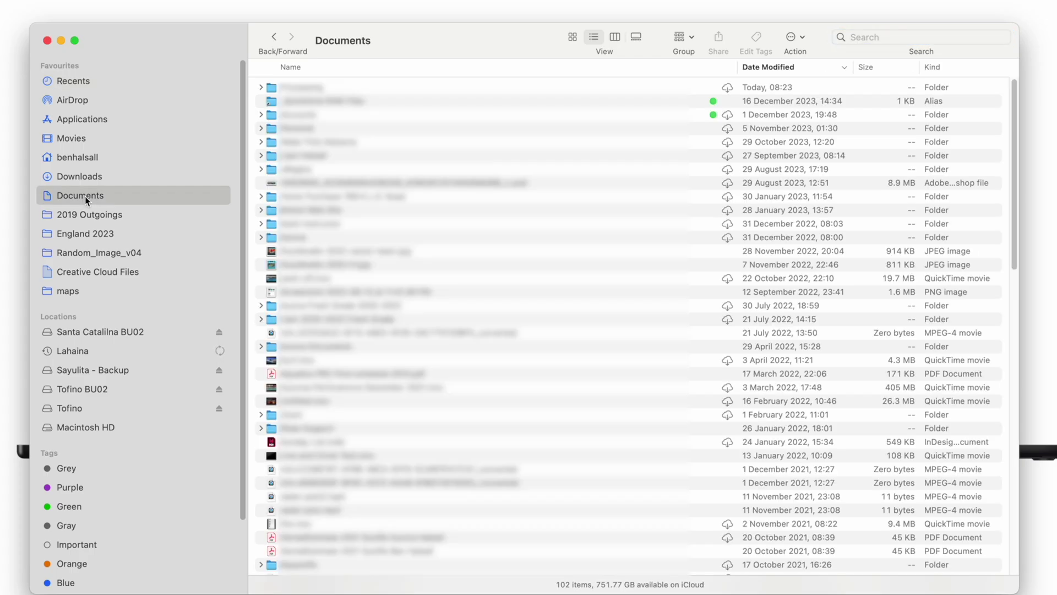
click(81, 177)
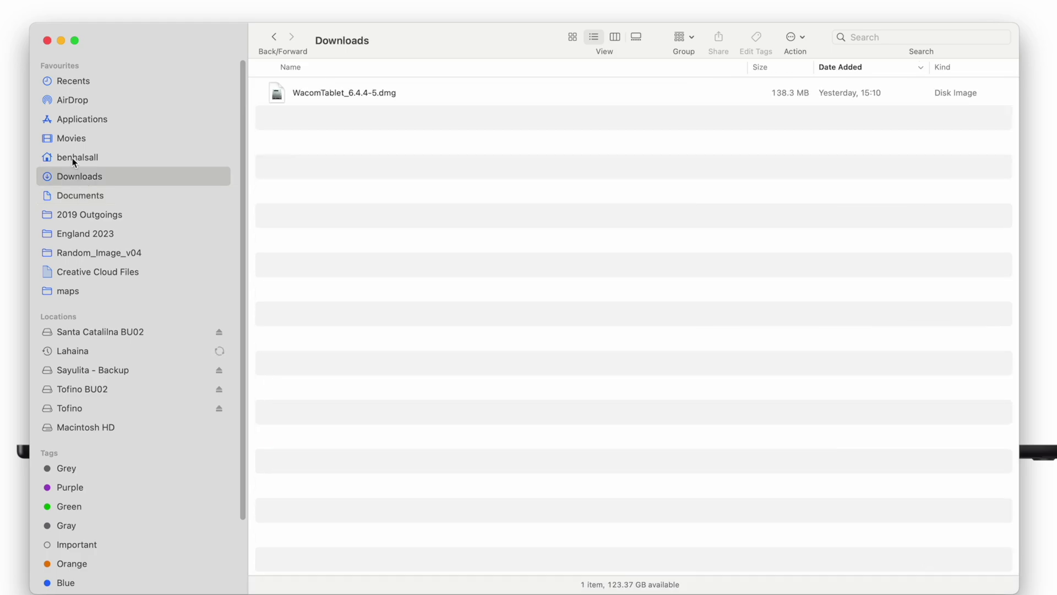
click(73, 157)
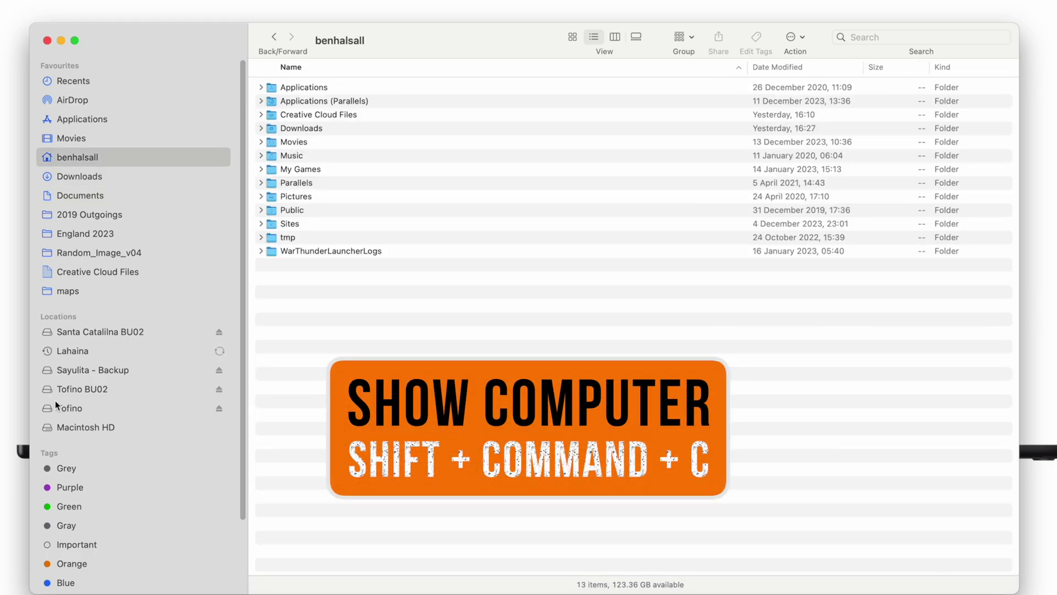
From the Computer view, search This Mac for '.'
key(shift+super+c)
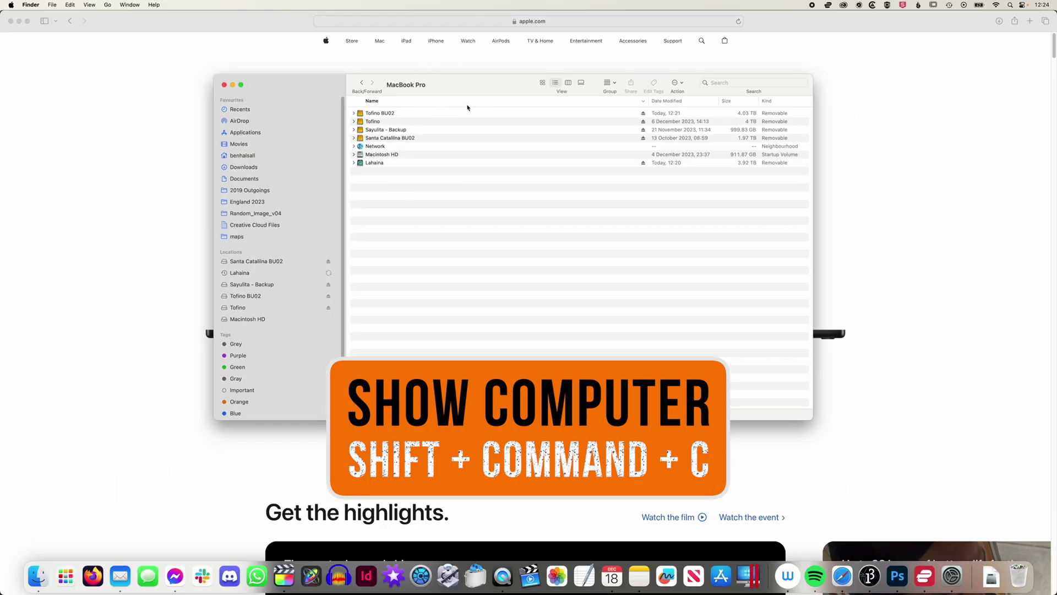
click(736, 83)
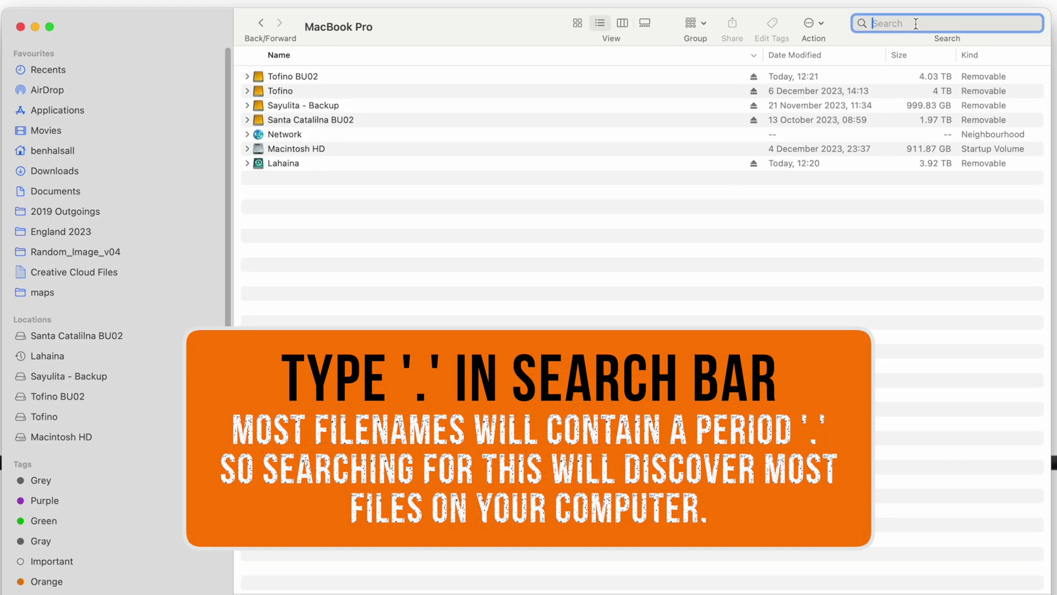
text(.)
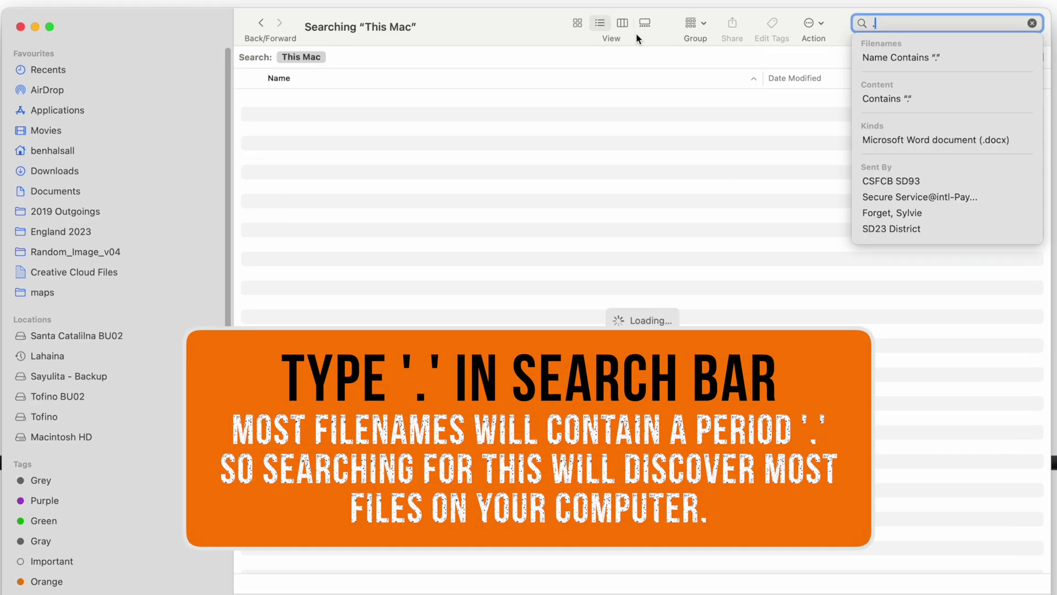
click(477, 17)
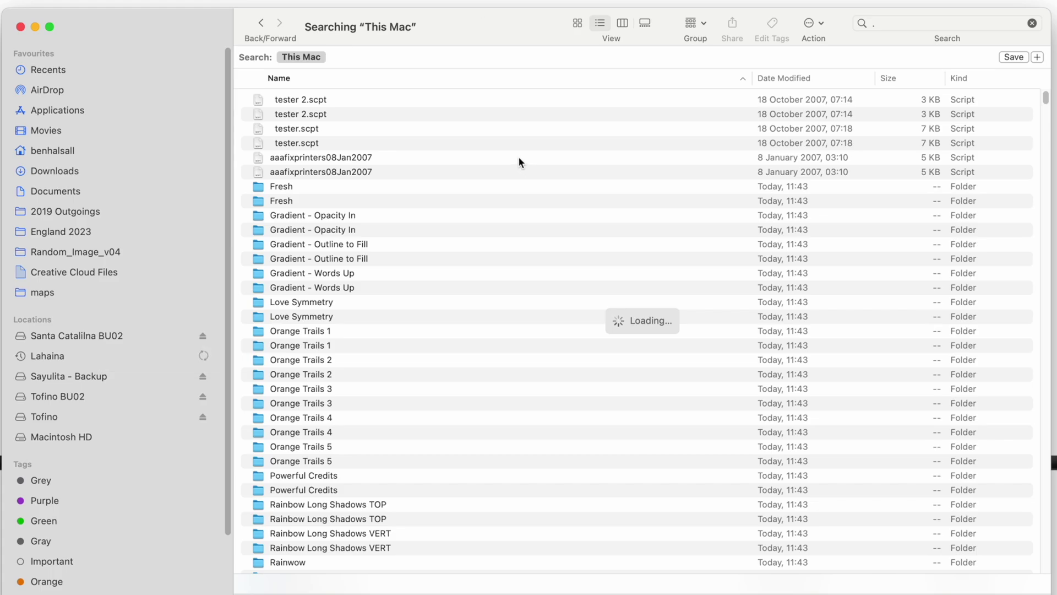
Add a search rule: Created date is after 1/24/2015
click(1037, 57)
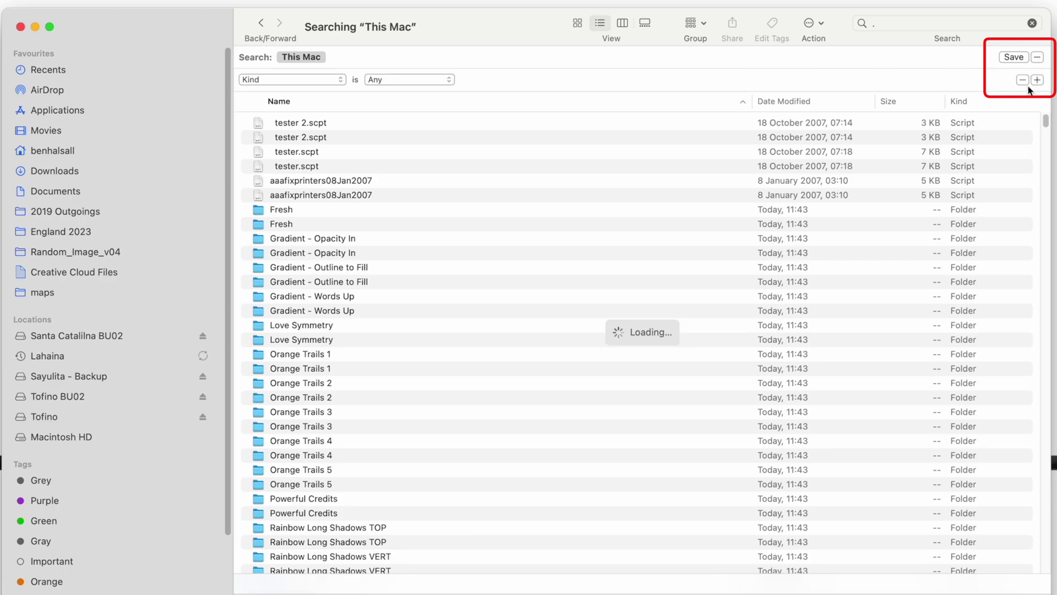
click(308, 80)
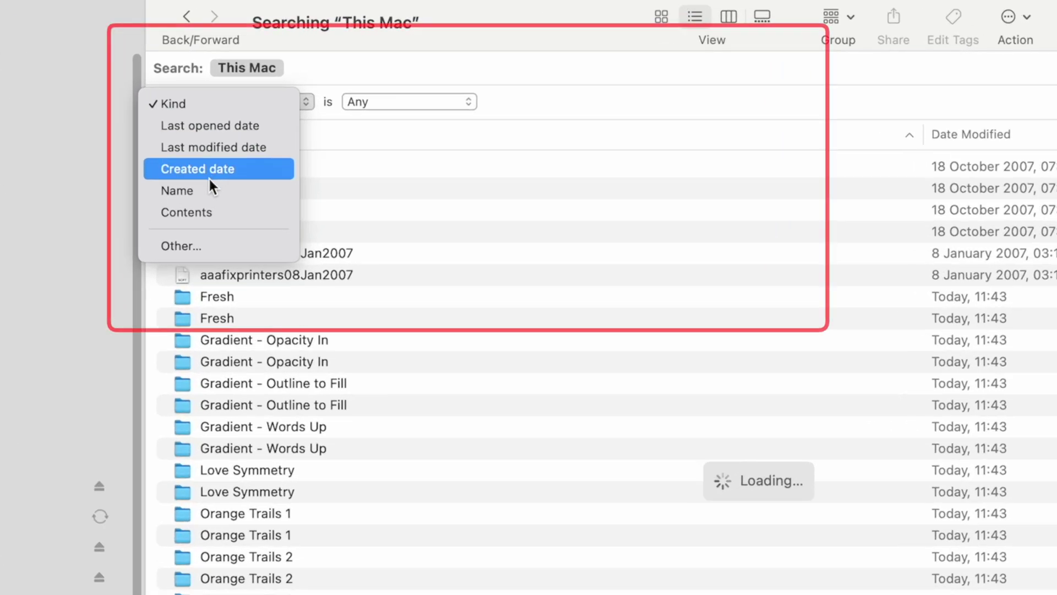
click(247, 170)
click(387, 103)
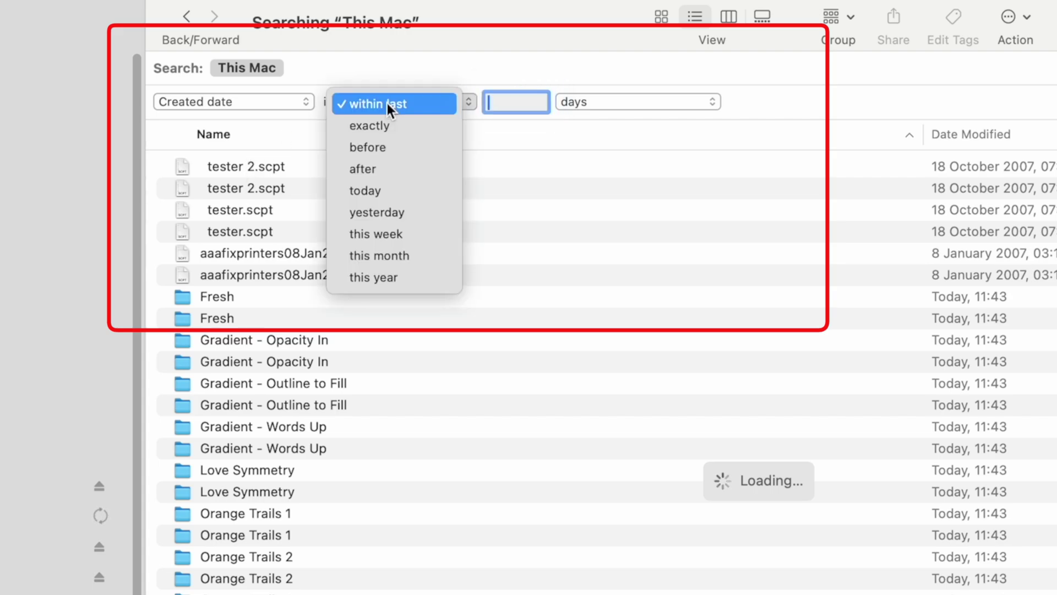
click(428, 170)
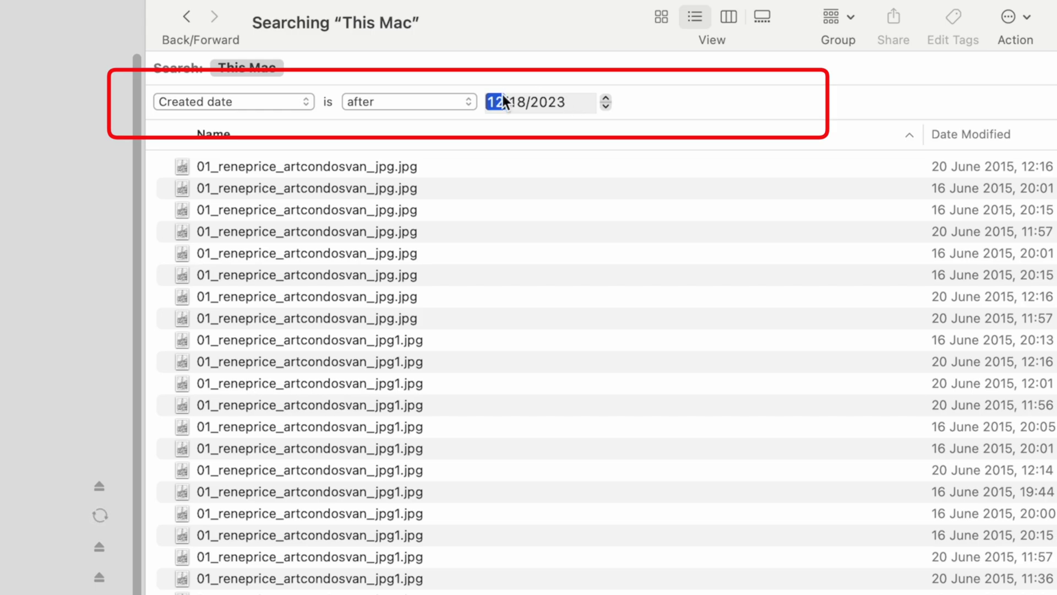
key(Tab)
text(24)
key(Tab)
text(2015)
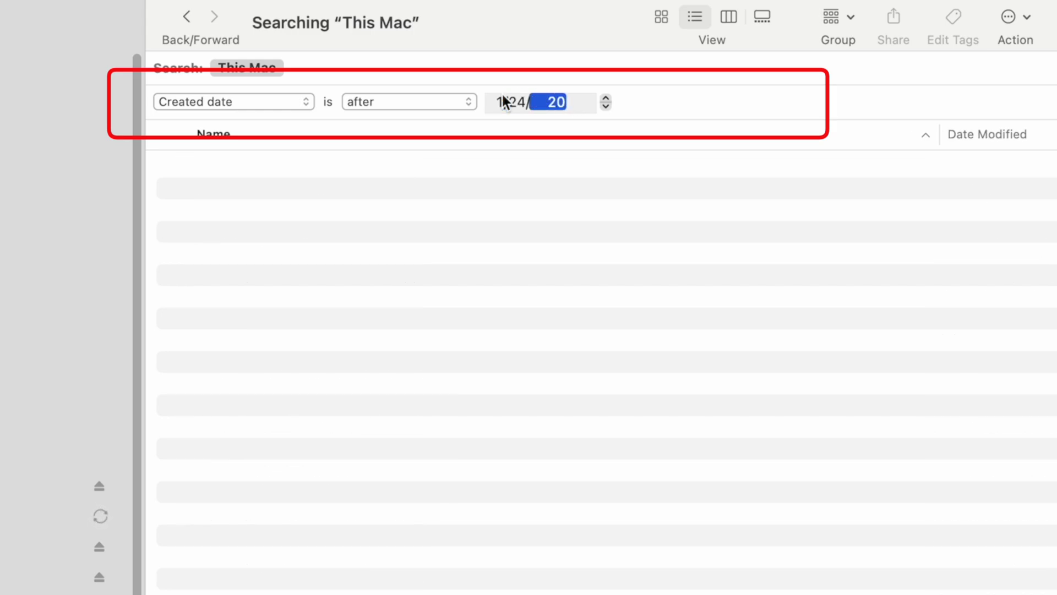
click(675, 108)
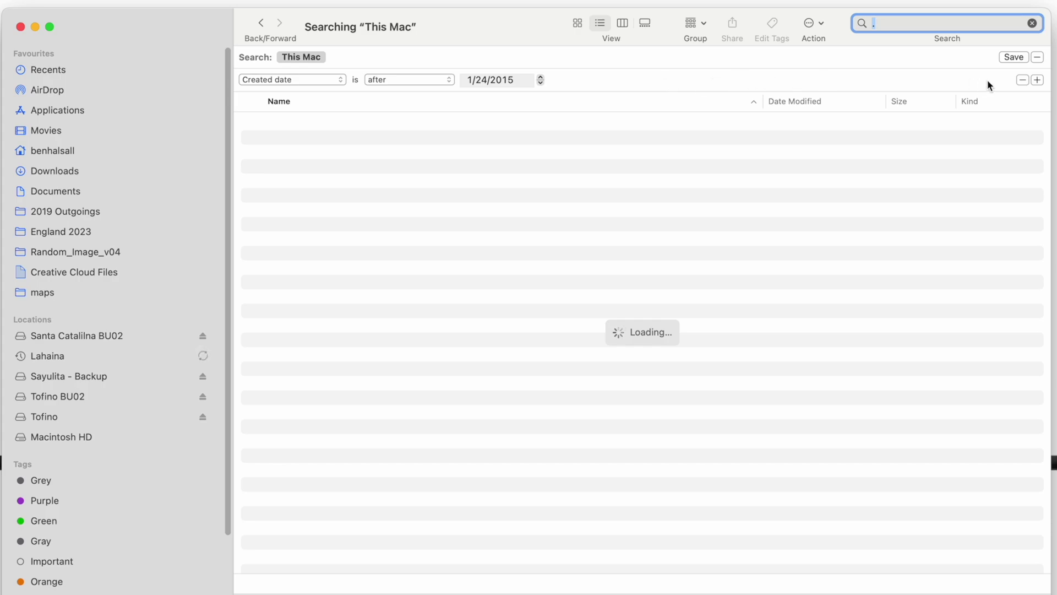
Add a second rule: Created date is before 2/28/2015, and scroll through the results
click(1038, 79)
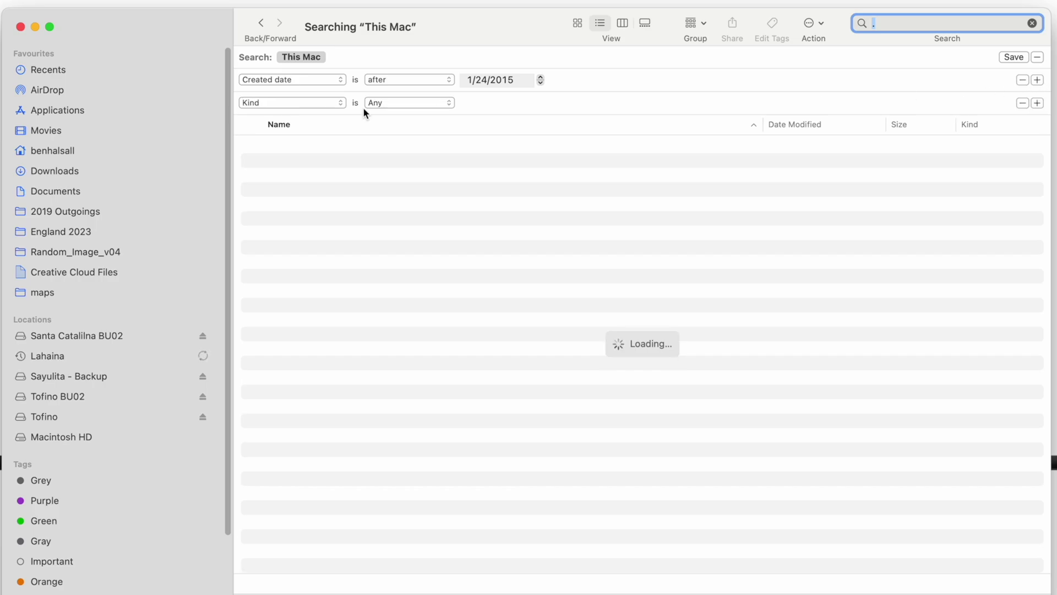
click(308, 101)
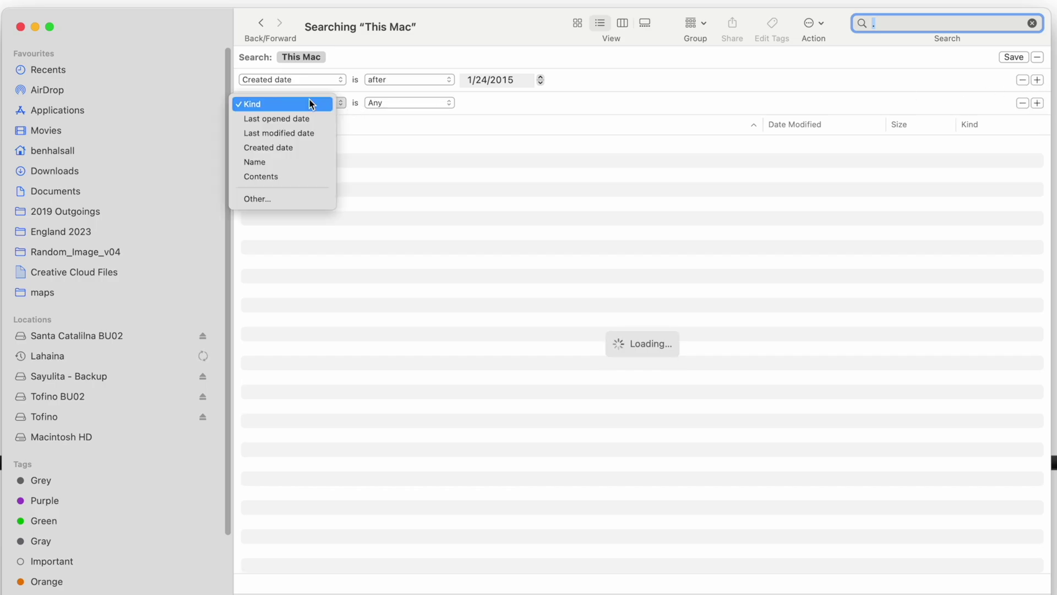
key(Return)
click(410, 103)
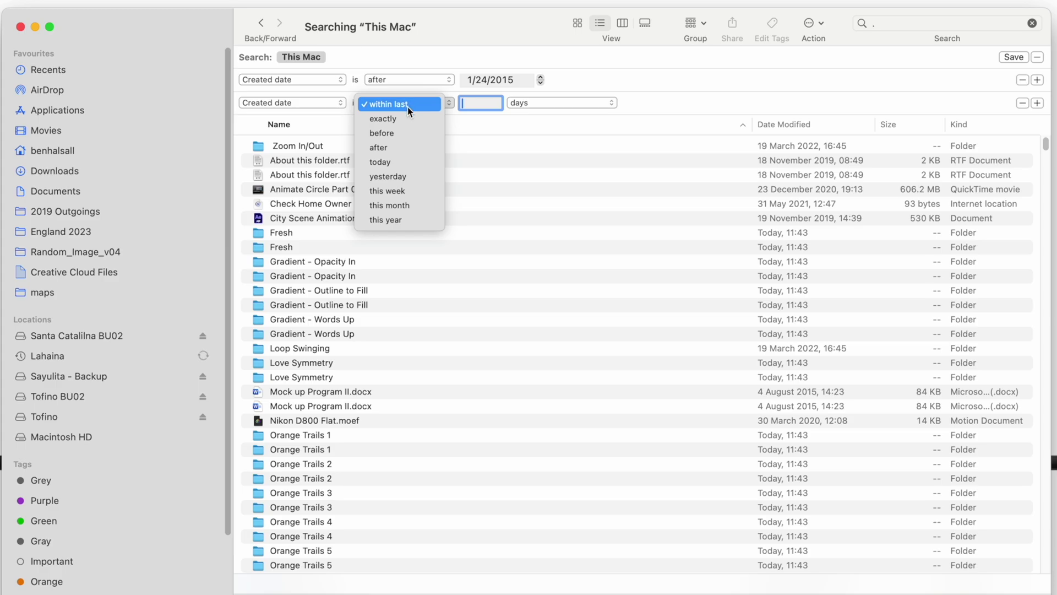
click(438, 133)
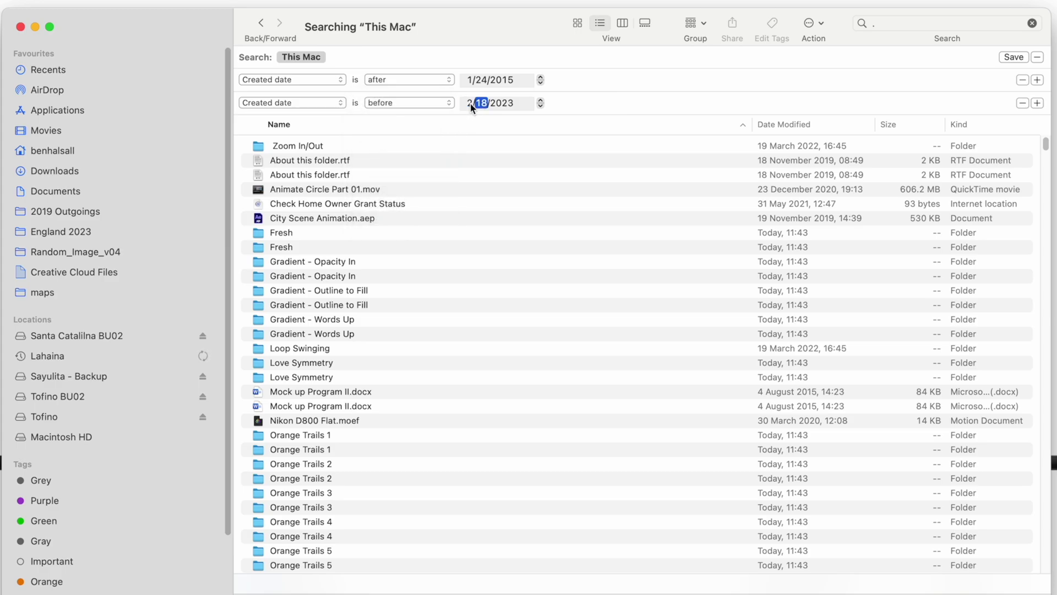
text(282015)
key(Tab)
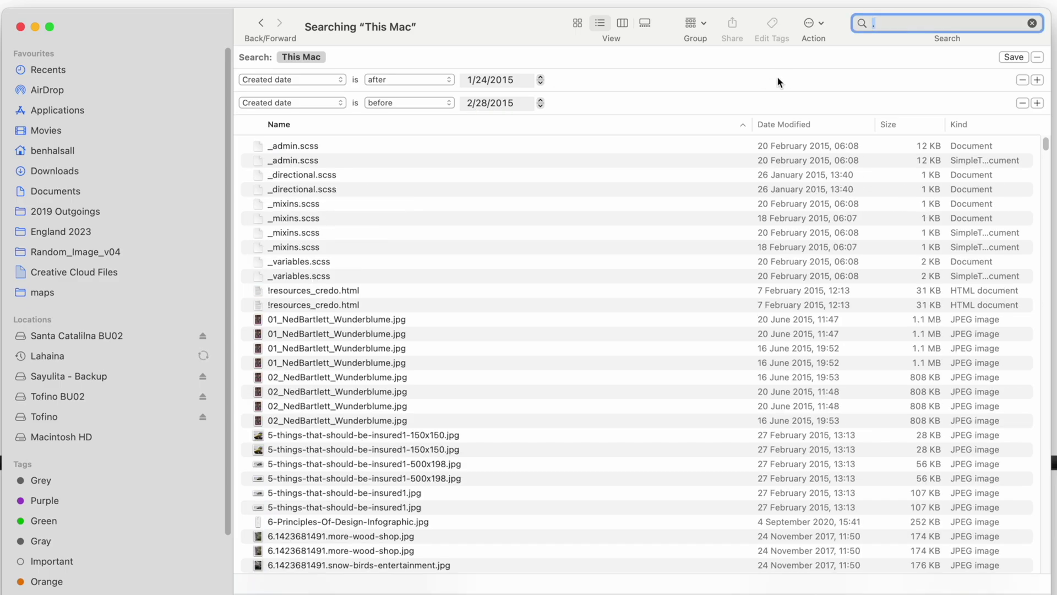
scroll(650, 215, down, 10)
scroll(650, 216, down, 12)
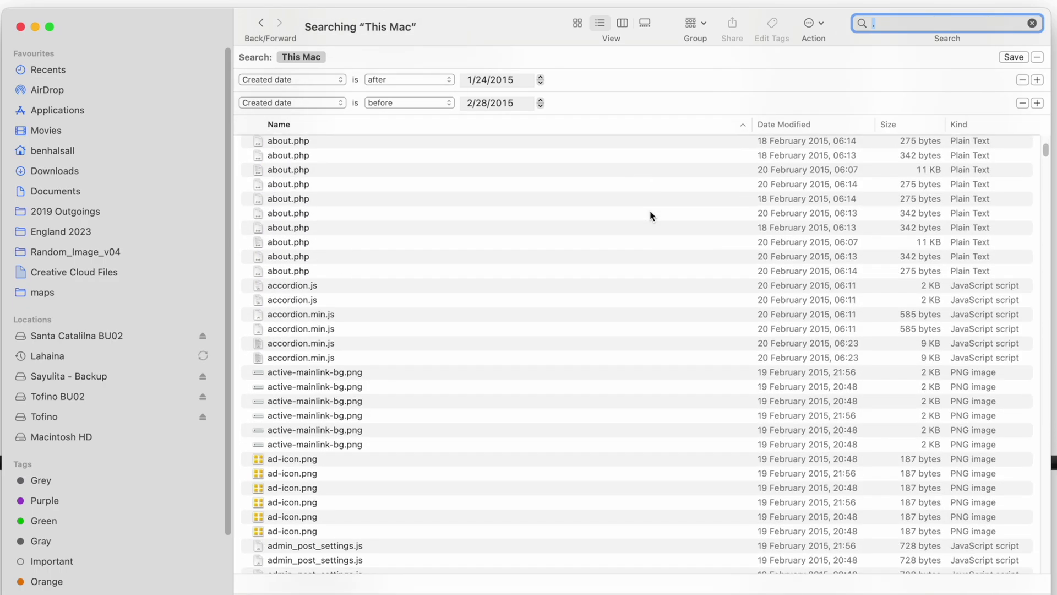
scroll(651, 215, down, 5)
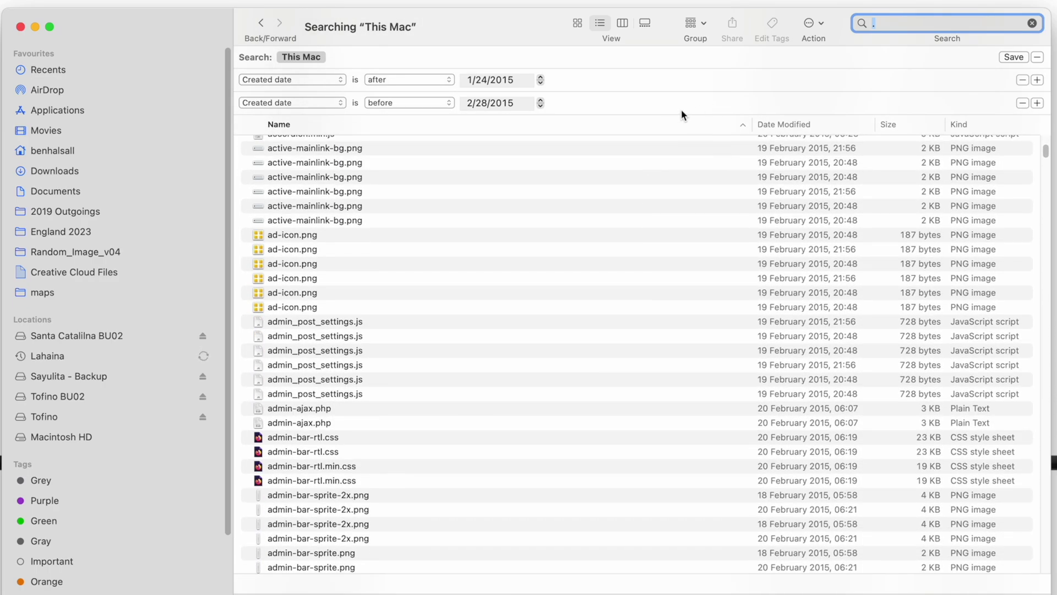
click(1037, 105)
Set the third rule to Kind is Movie
click(289, 126)
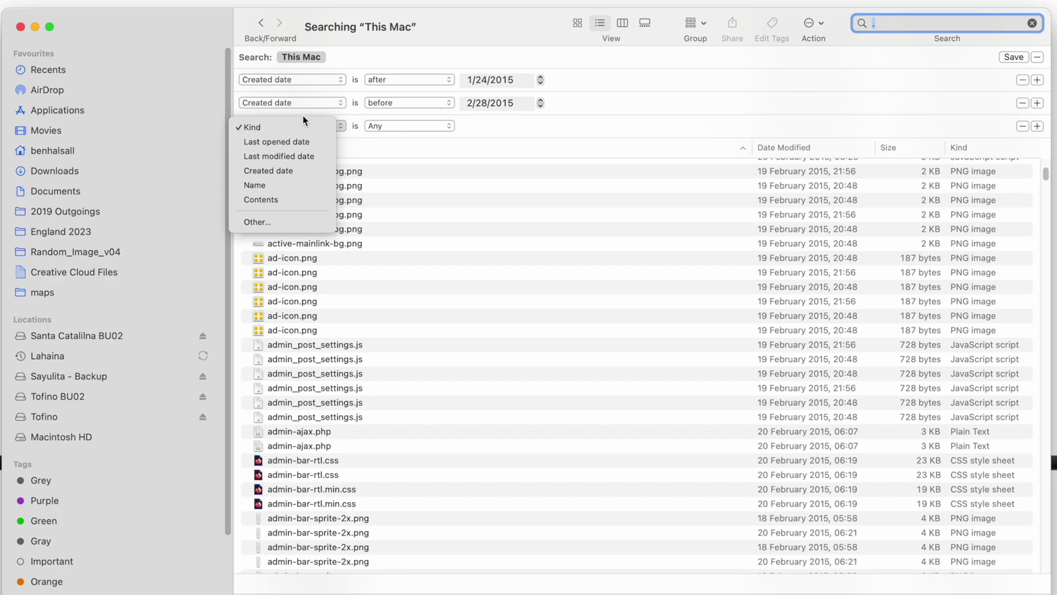
click(500, 132)
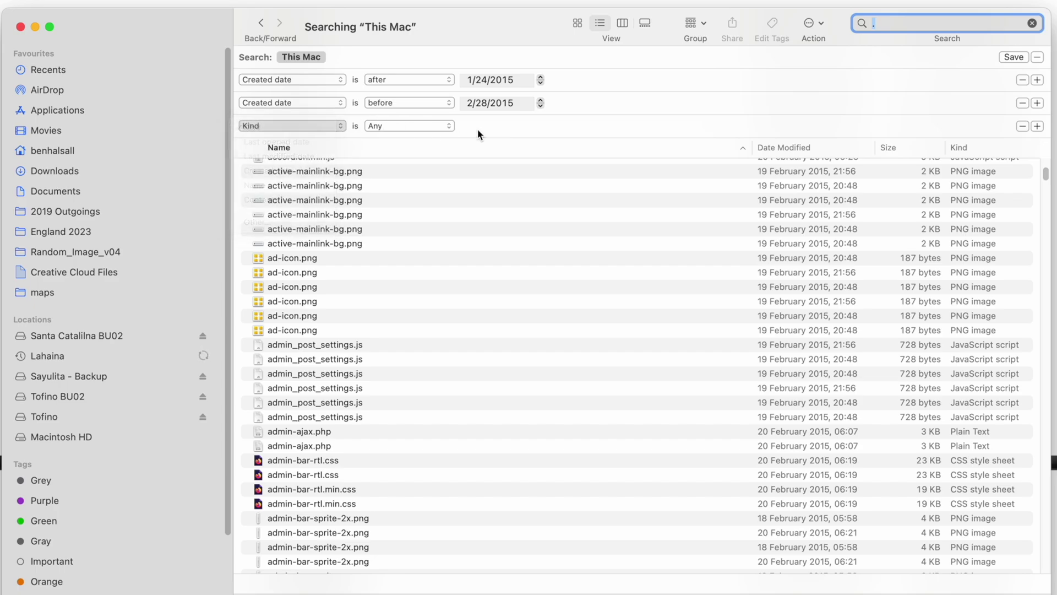
click(414, 127)
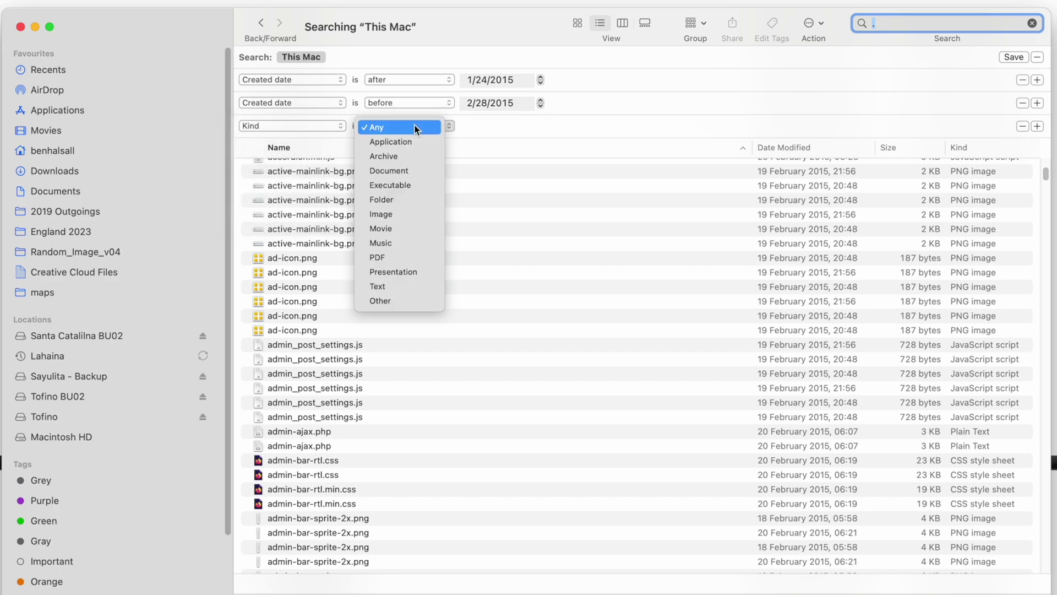
click(401, 229)
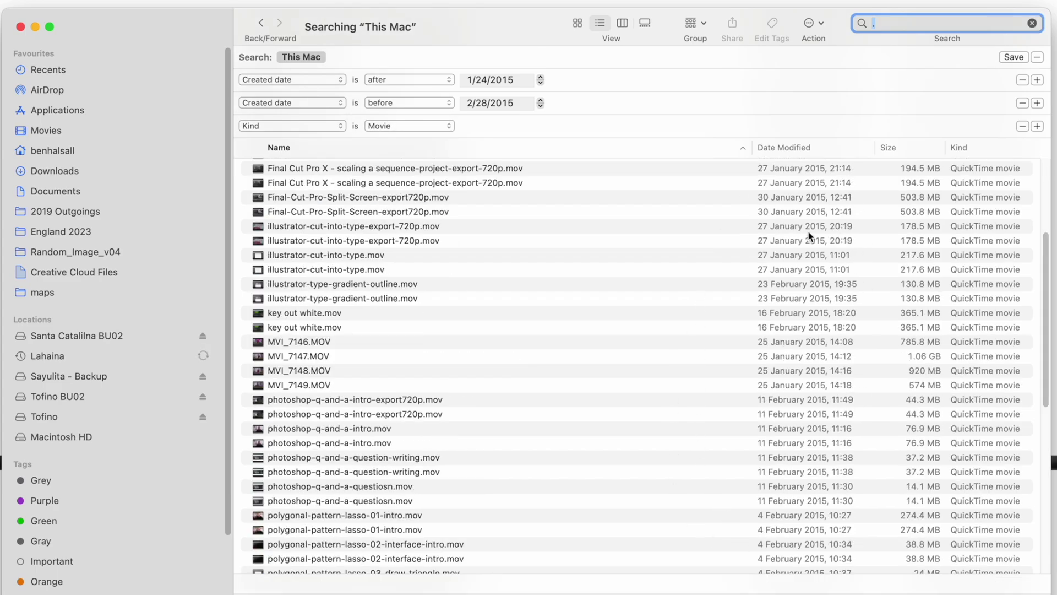
scroll(732, 304, up, 5)
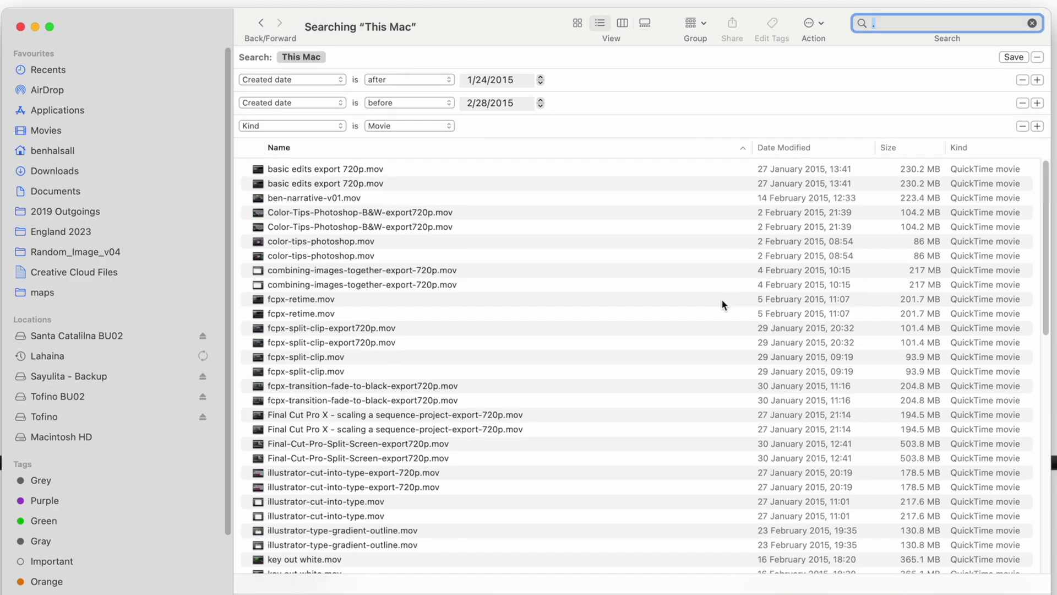
Reverse the Name sort, then sort the results by Date Modified
click(409, 147)
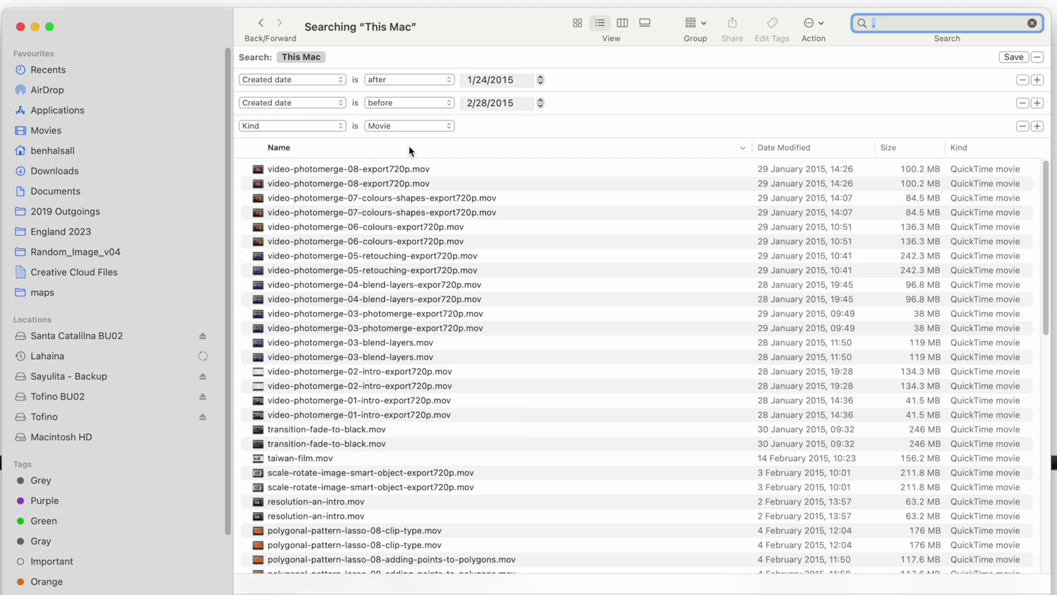
click(793, 146)
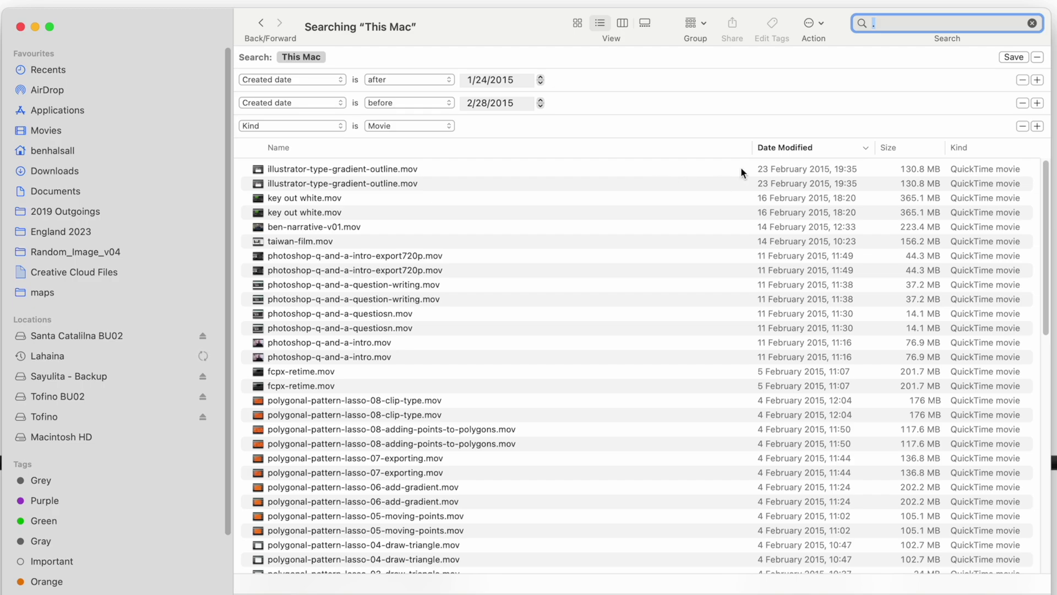
scroll(647, 285, down, 10)
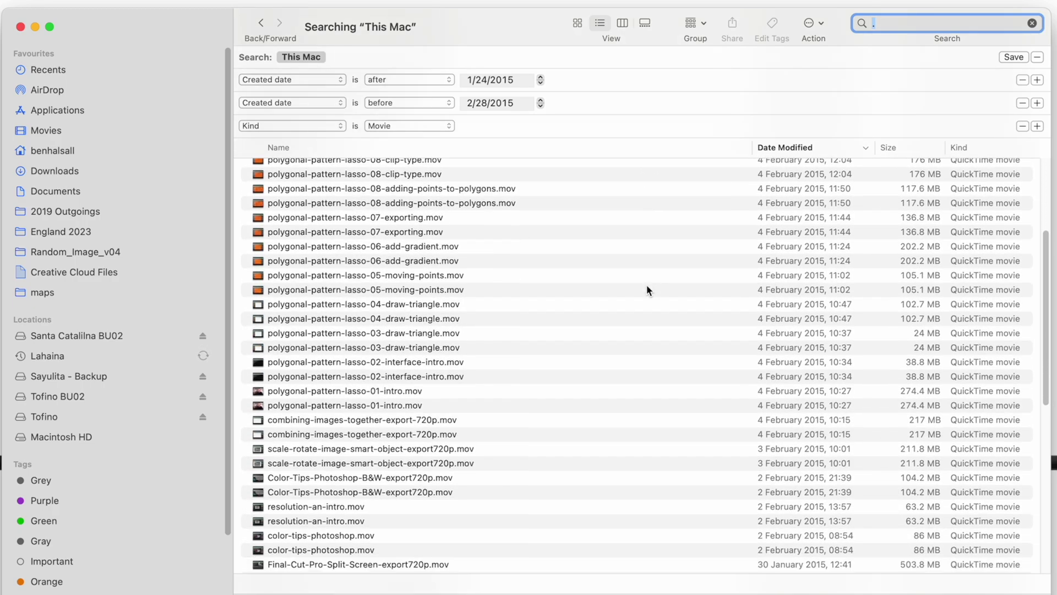
scroll(646, 284, down, 5)
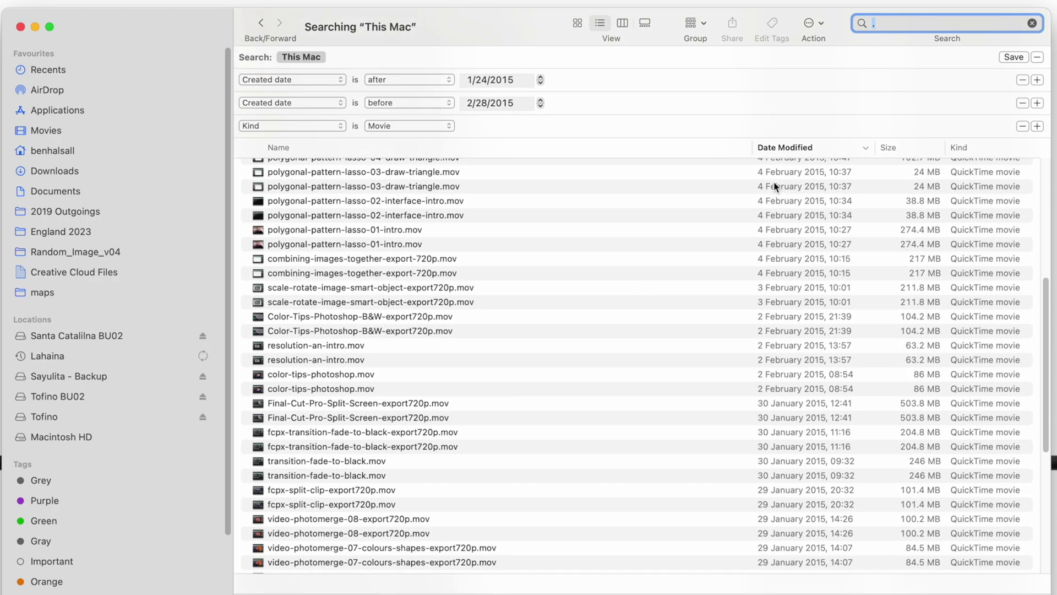
Preview results in icon view, then return to list view sorted by Size, largest first
click(576, 24)
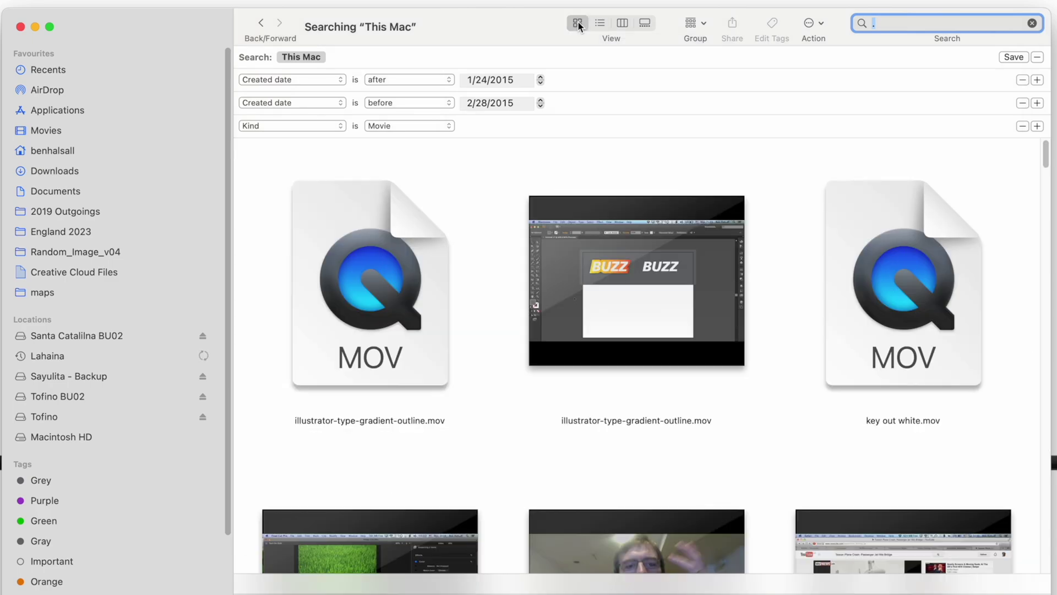
scroll(586, 291, down, 15)
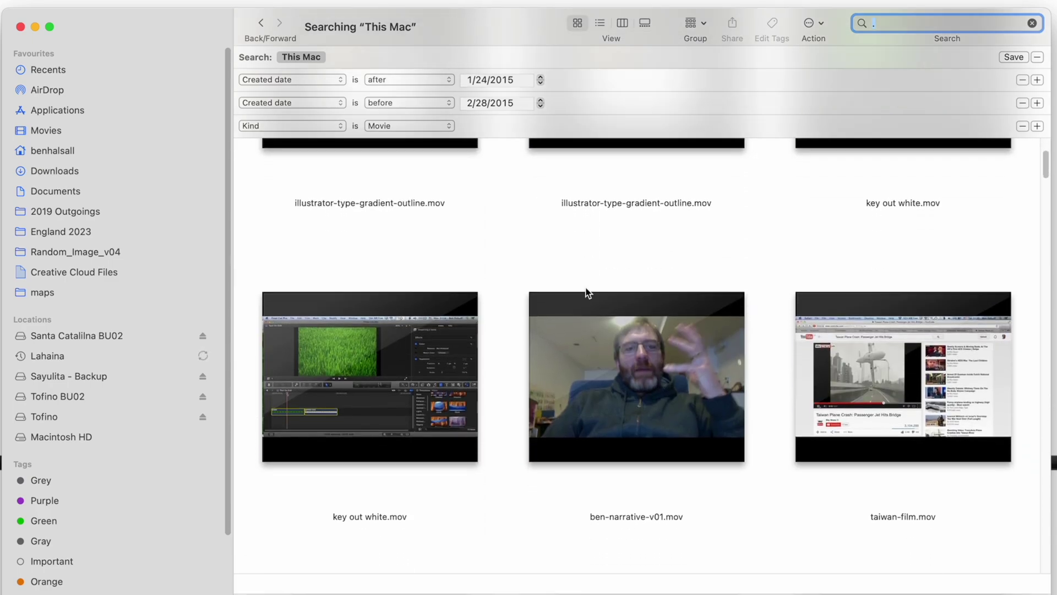
scroll(586, 292, down, 15)
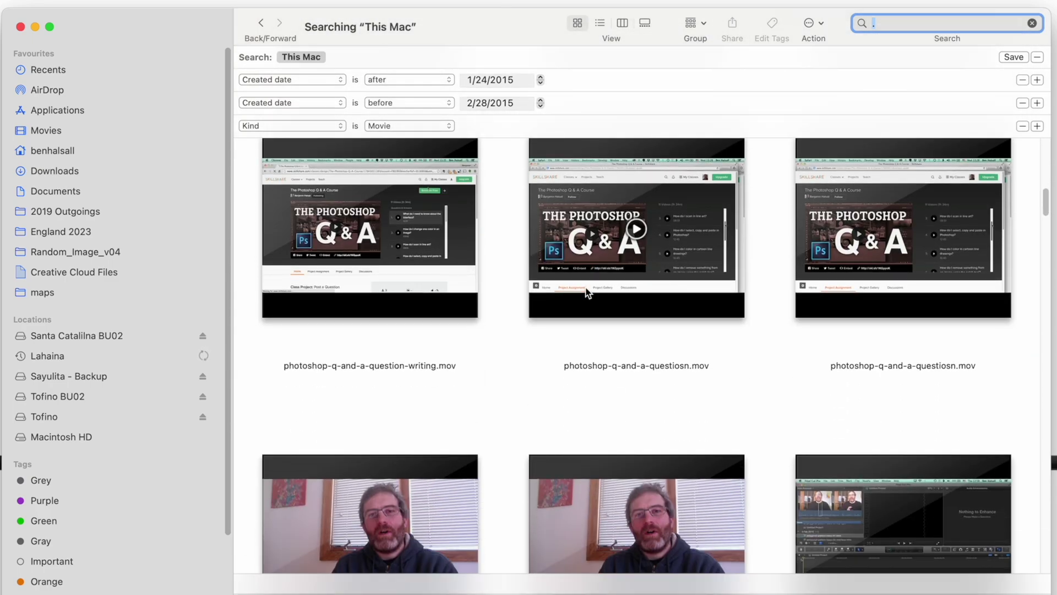
scroll(586, 286, down, 8)
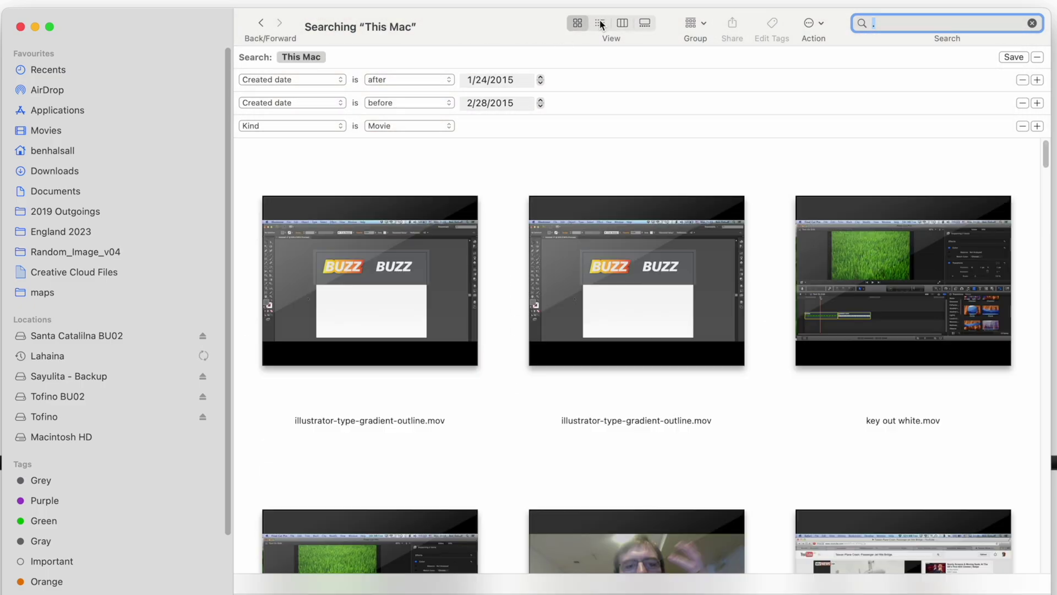
click(600, 23)
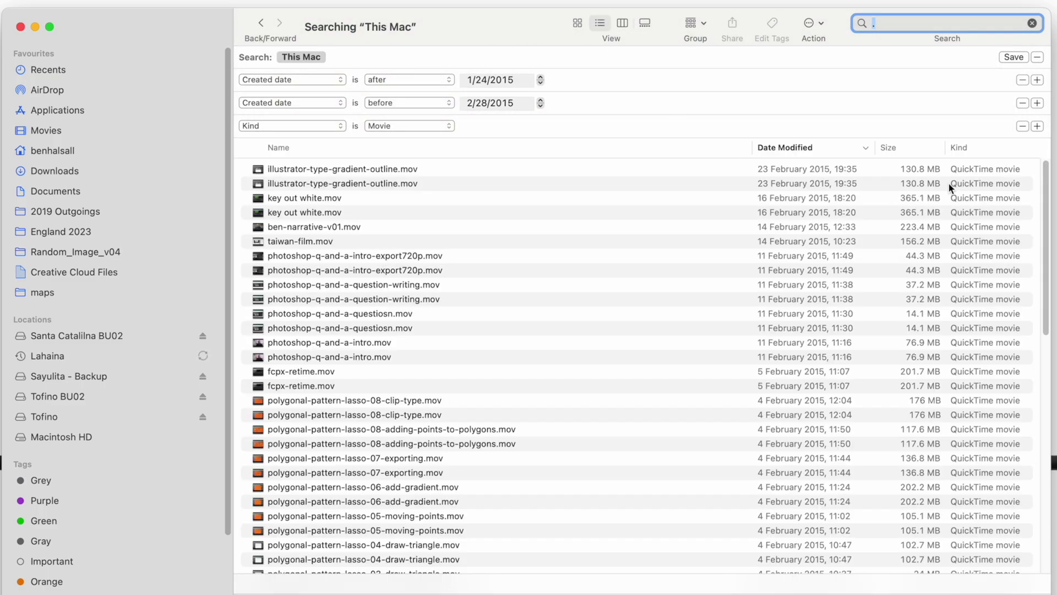
click(907, 144)
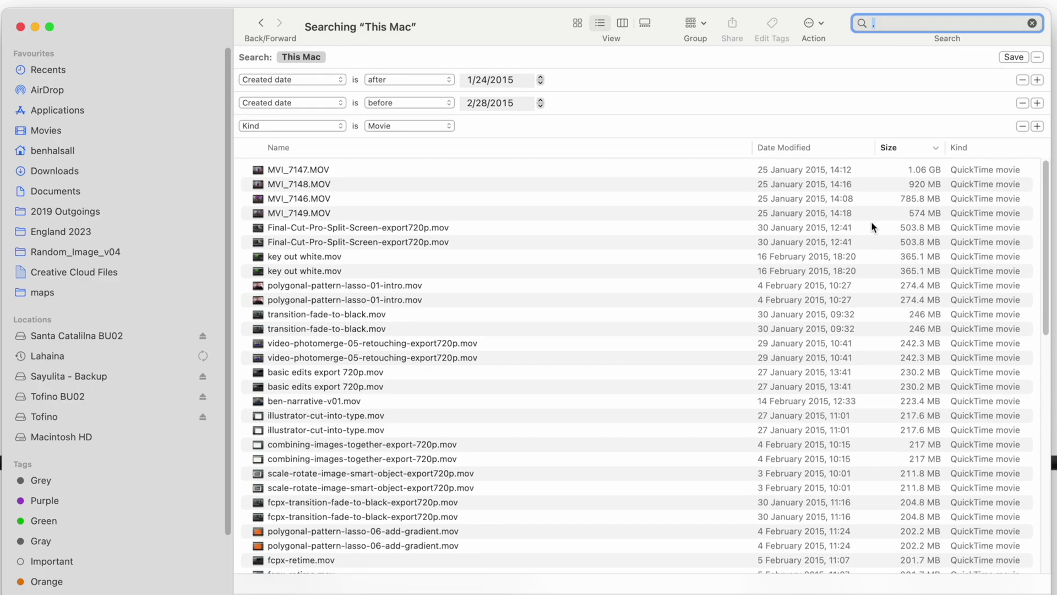
scroll(871, 221, down, 15)
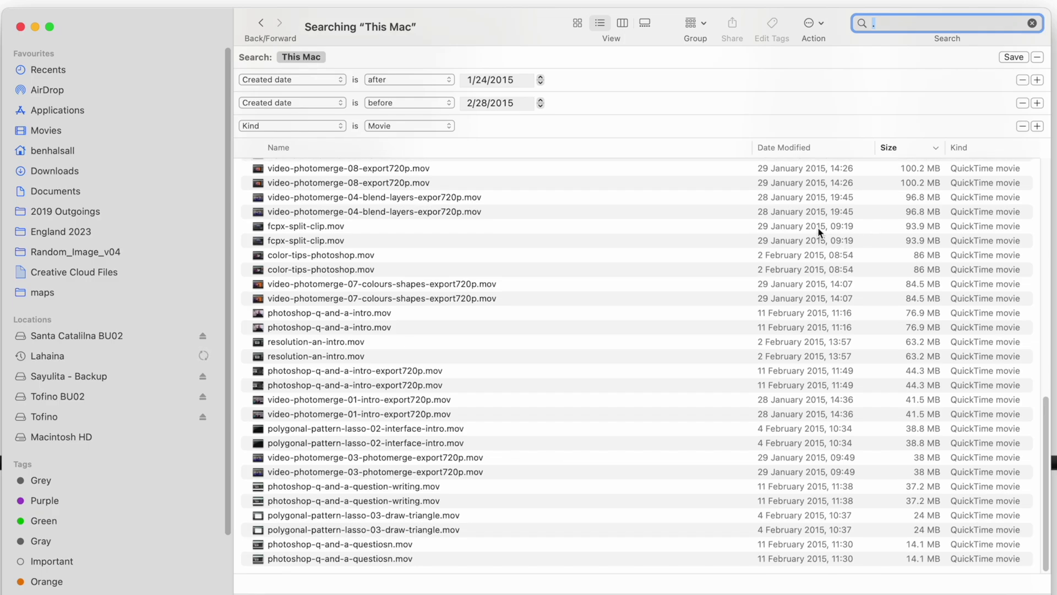
Move the end date forward from 2/28/2015 to 4/28/2015 and review the results
click(540, 100)
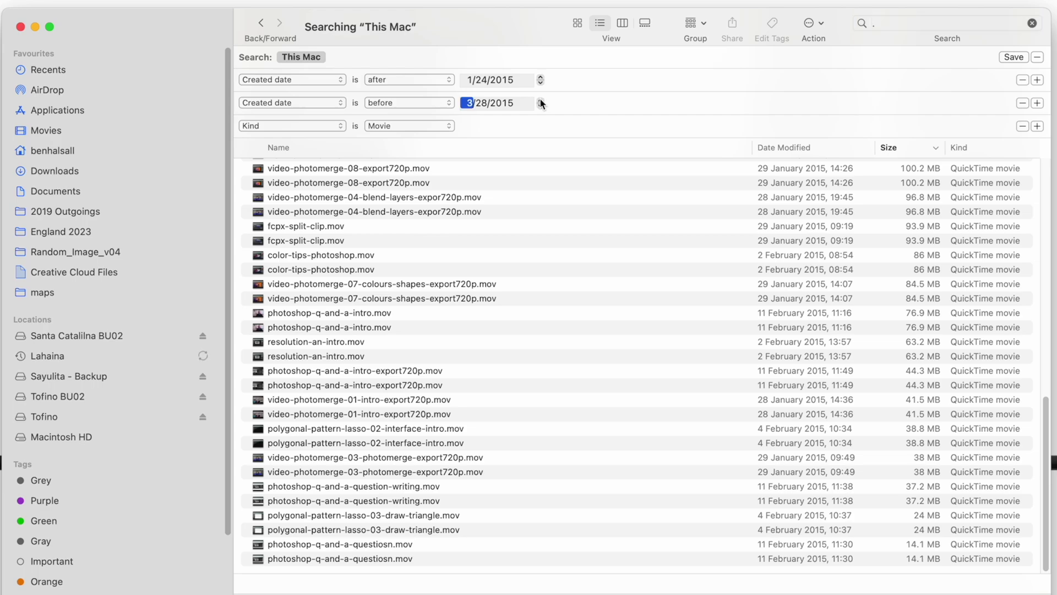
click(540, 100)
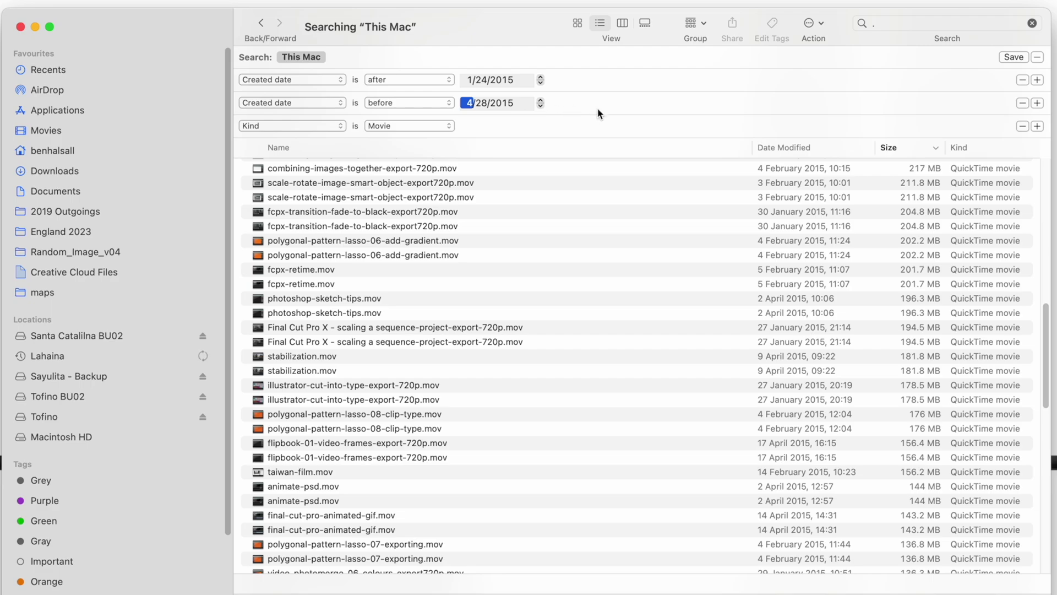
scroll(848, 247, up, 3)
scroll(851, 243, up, 5)
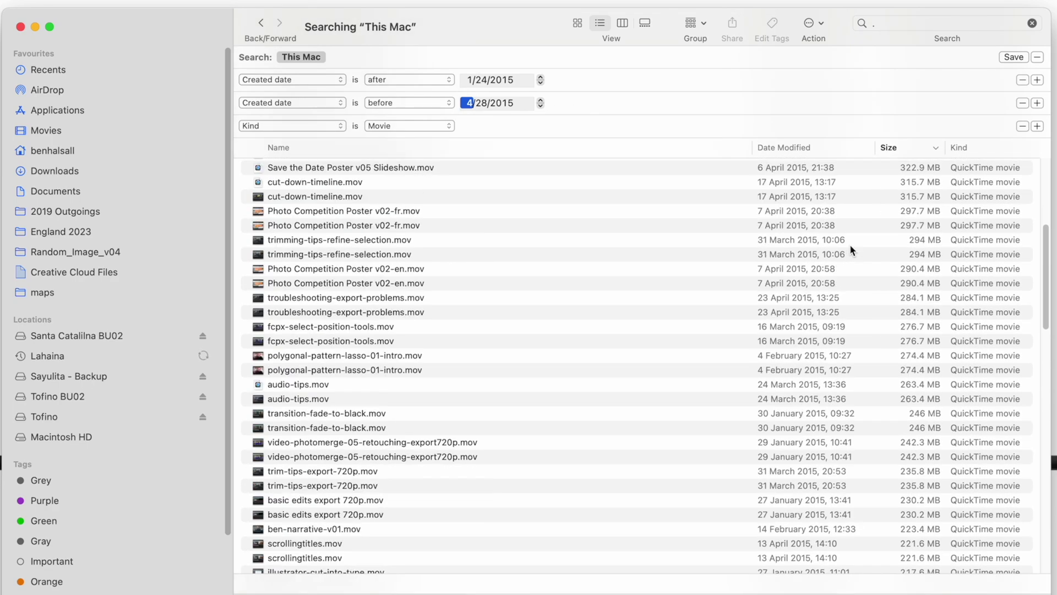
scroll(850, 243, down, 3)
scroll(850, 243, down, 10)
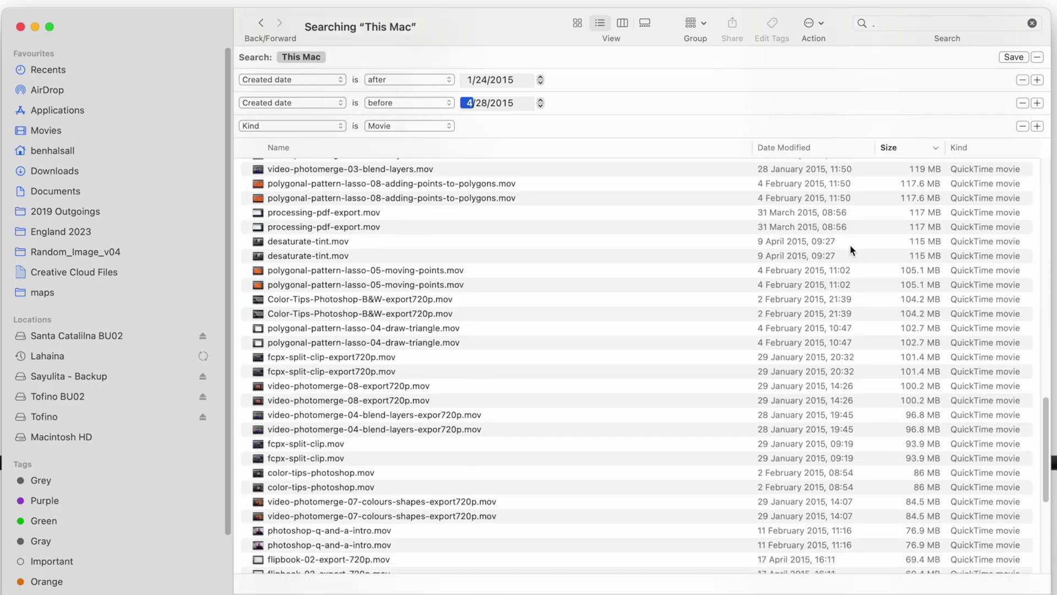
click(400, 129)
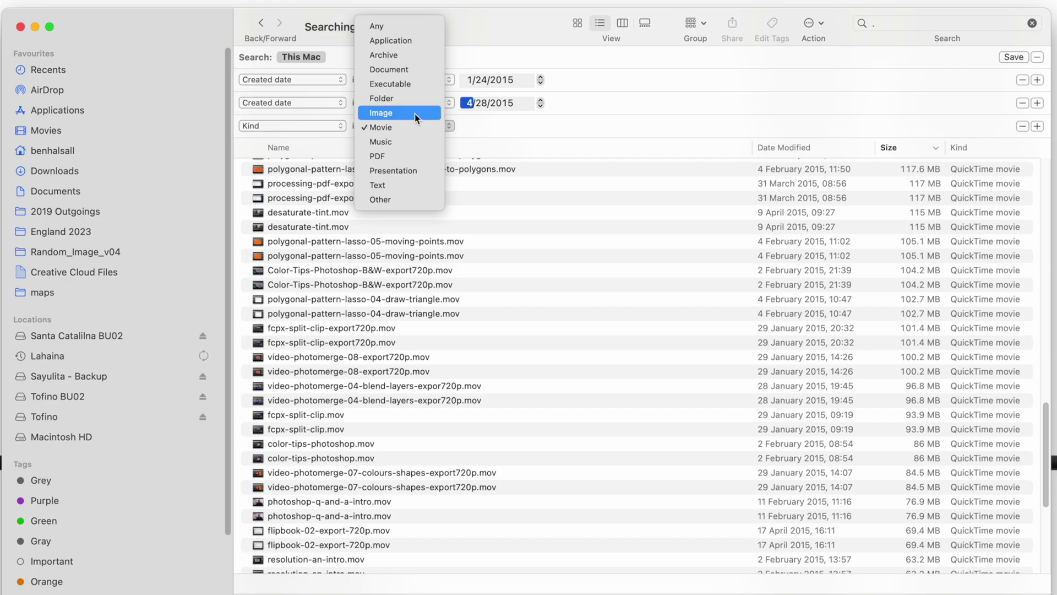
click(417, 118)
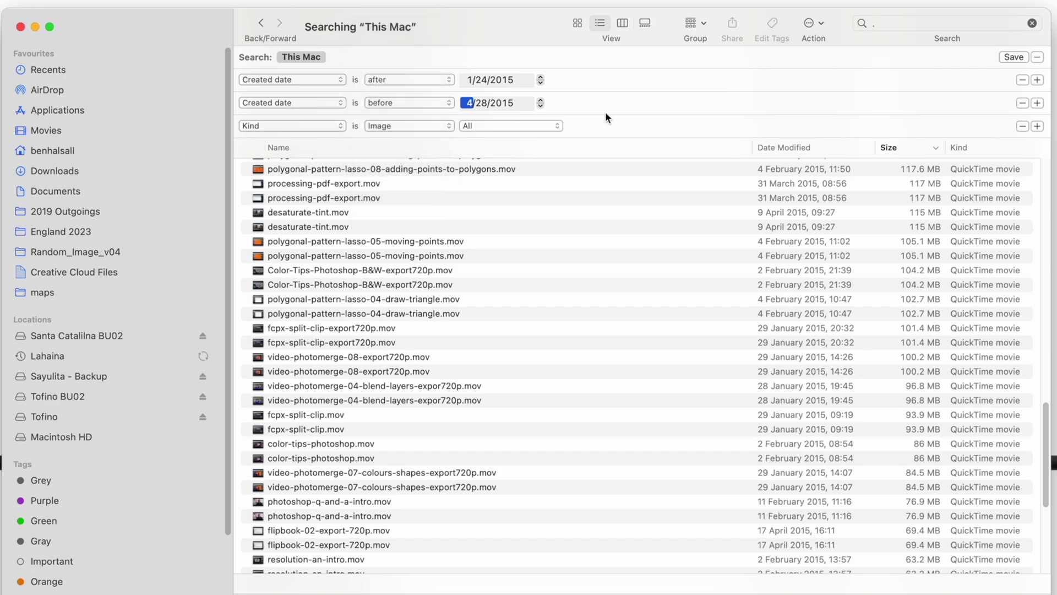
click(577, 25)
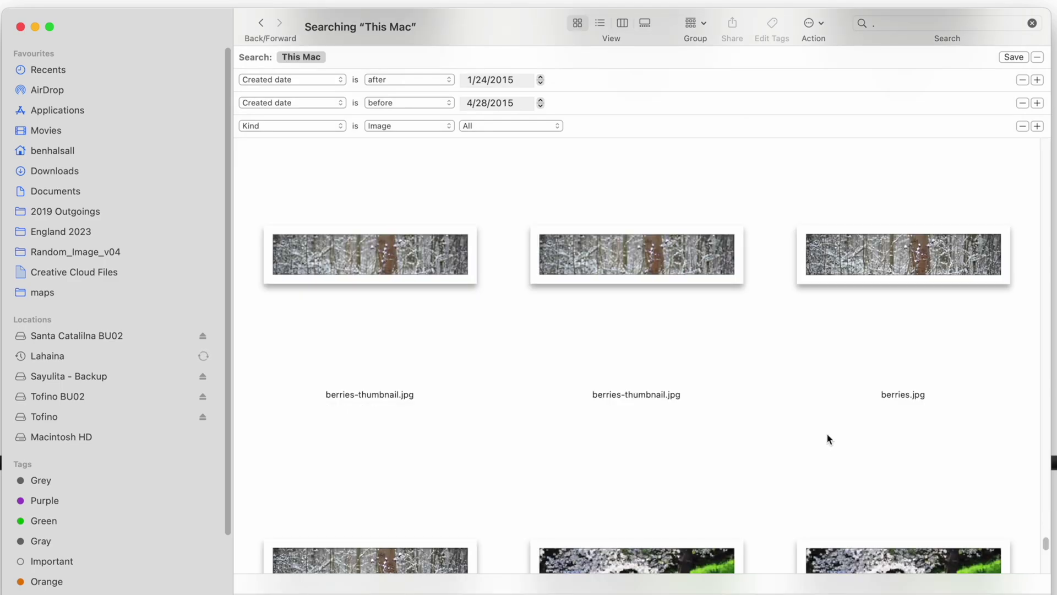
scroll(827, 432, down, 10)
scroll(827, 439, down, 10)
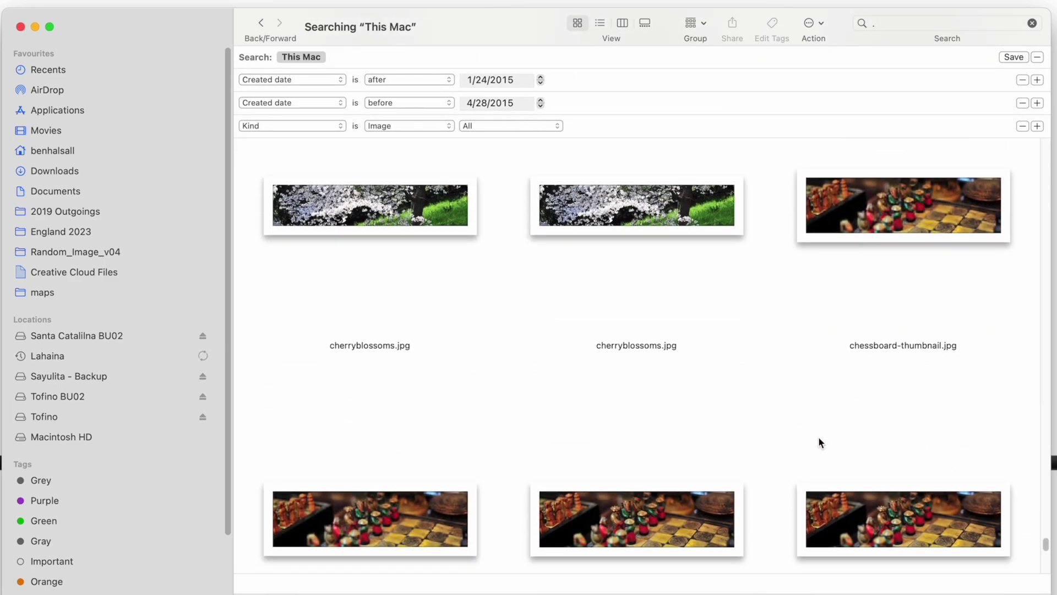
click(598, 22)
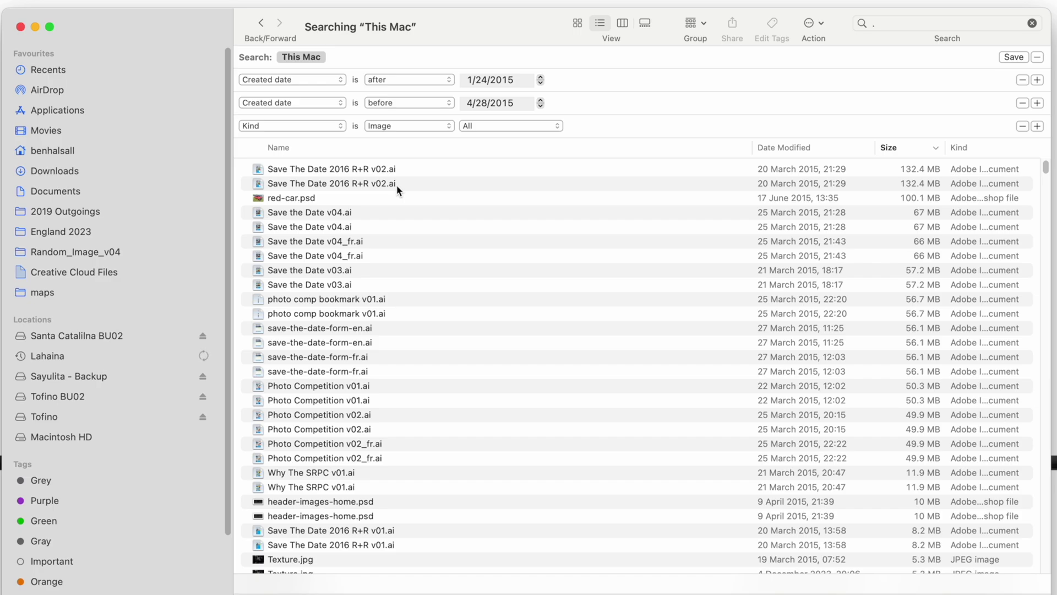
click(380, 173)
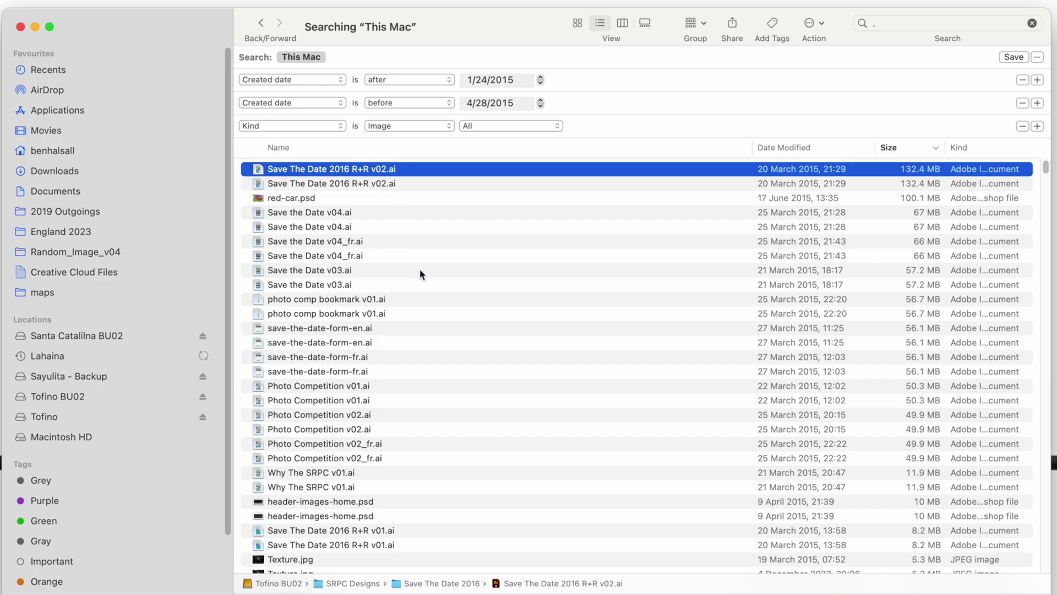
scroll(419, 274, down, 10)
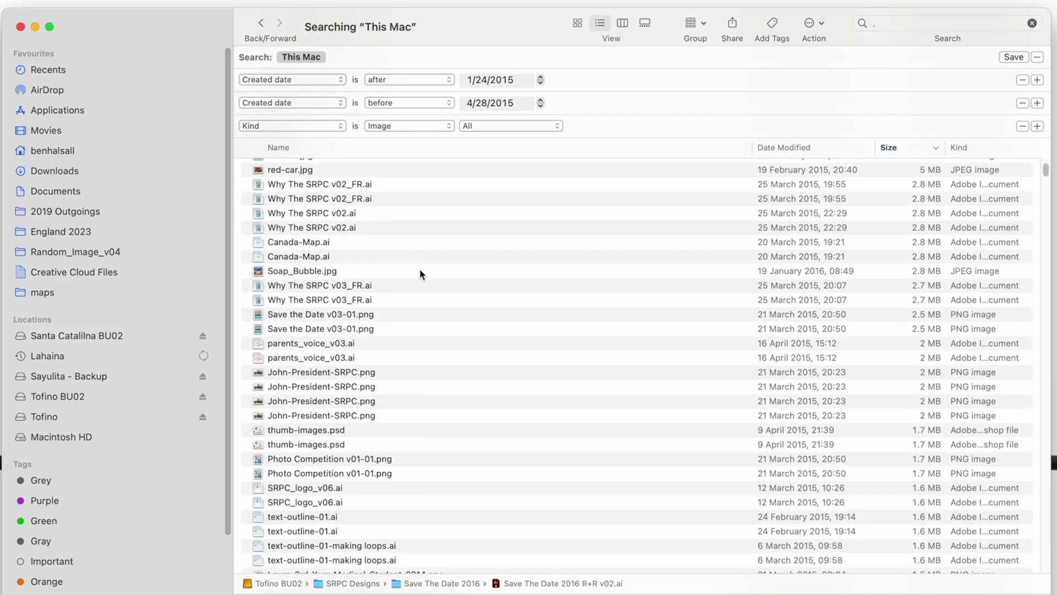
scroll(420, 274, down, 10)
scroll(421, 274, down, 10)
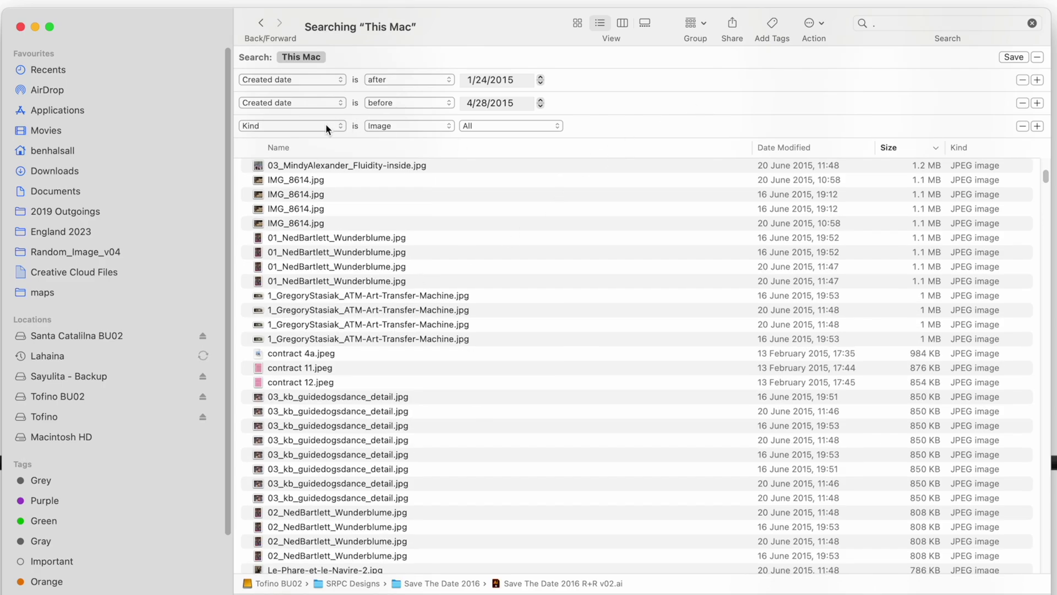
Set the Kind rule to Other 'final cut pro', after trying 'illustrator' and 'photoshop'
click(416, 124)
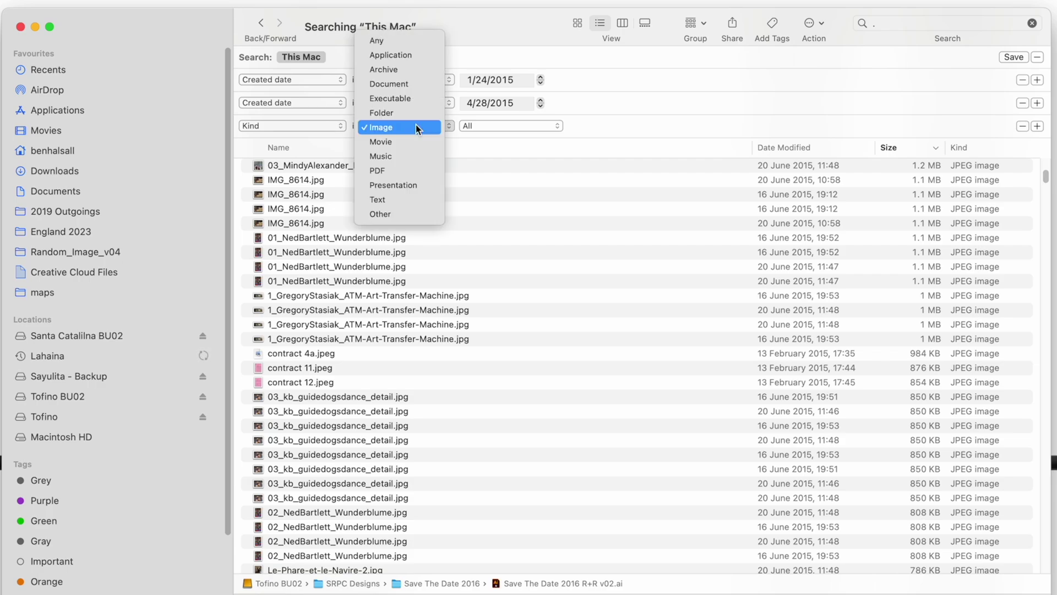
click(406, 215)
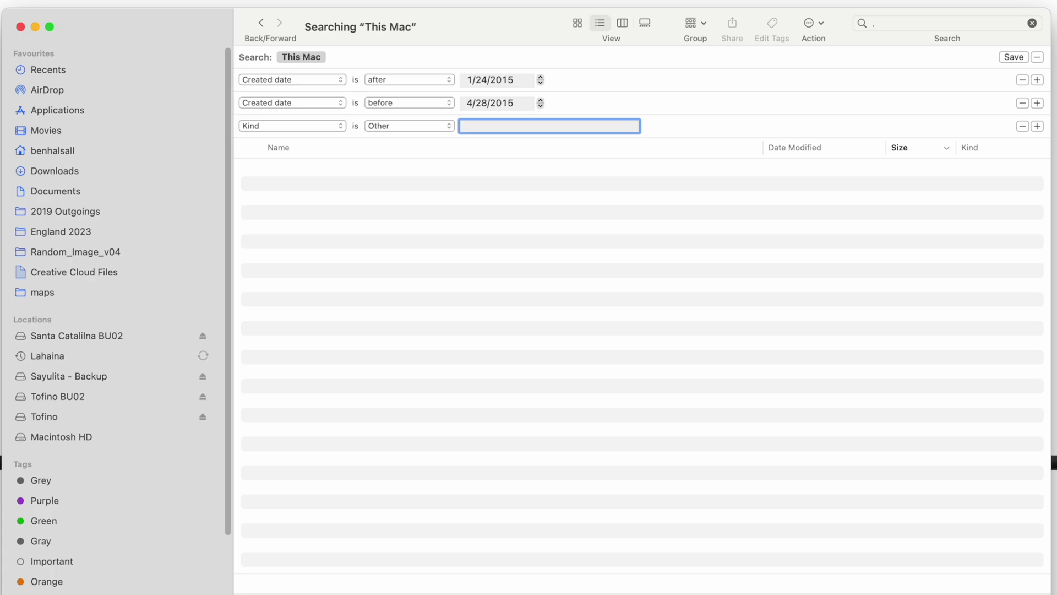
text(illustrator)
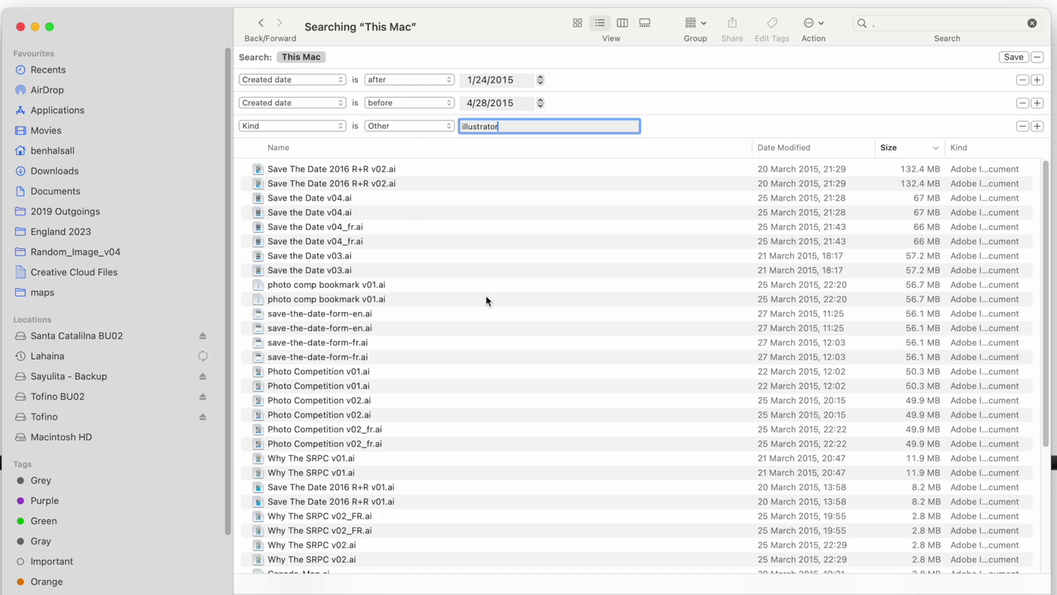
scroll(486, 300, down, 10)
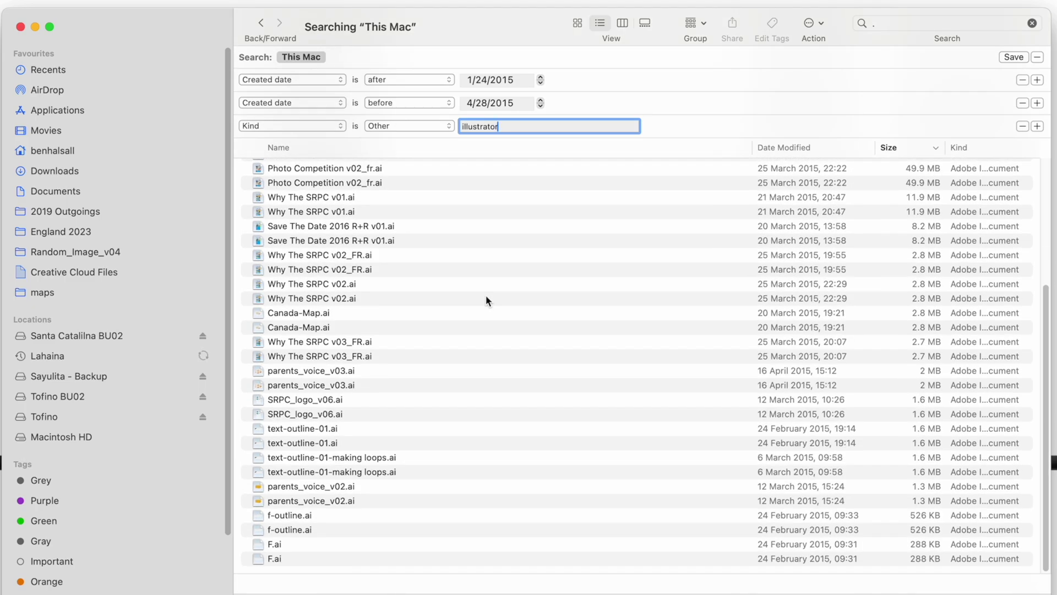
key(super+a)
text(photoshop)
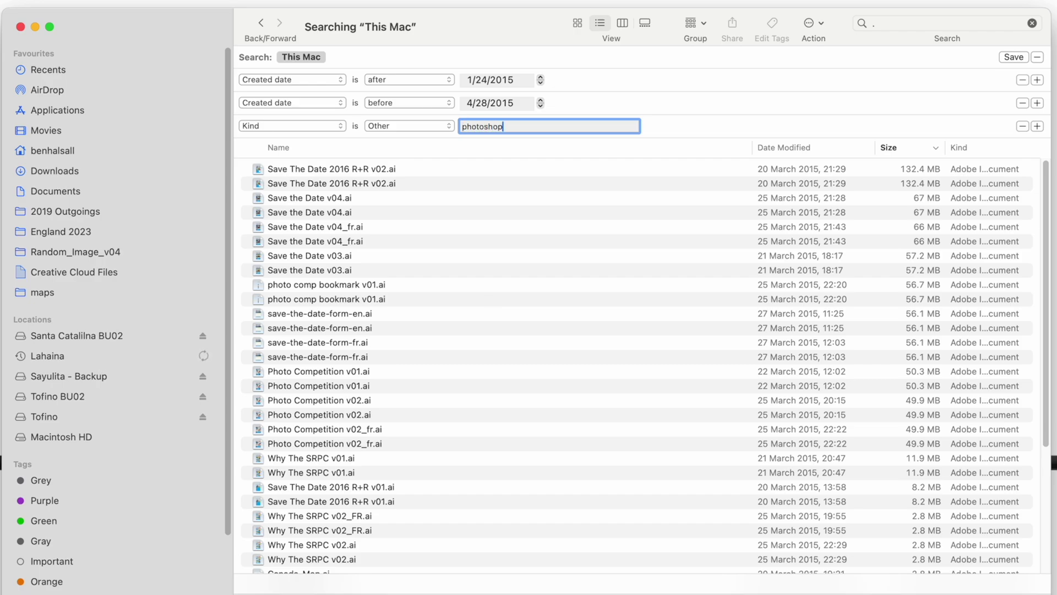
key(super+a)
text(final cut pro)
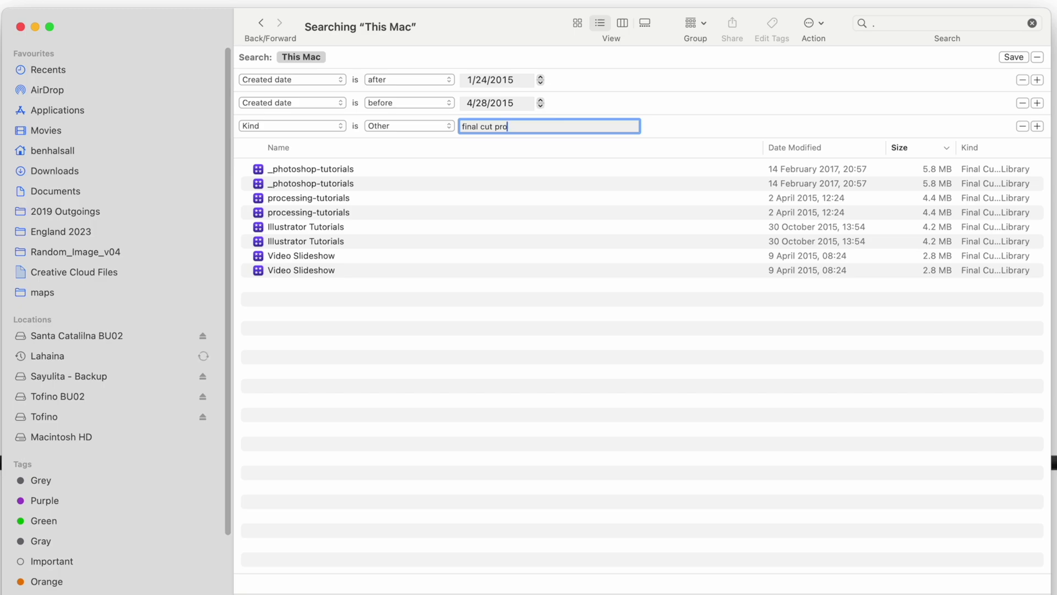
click(329, 229)
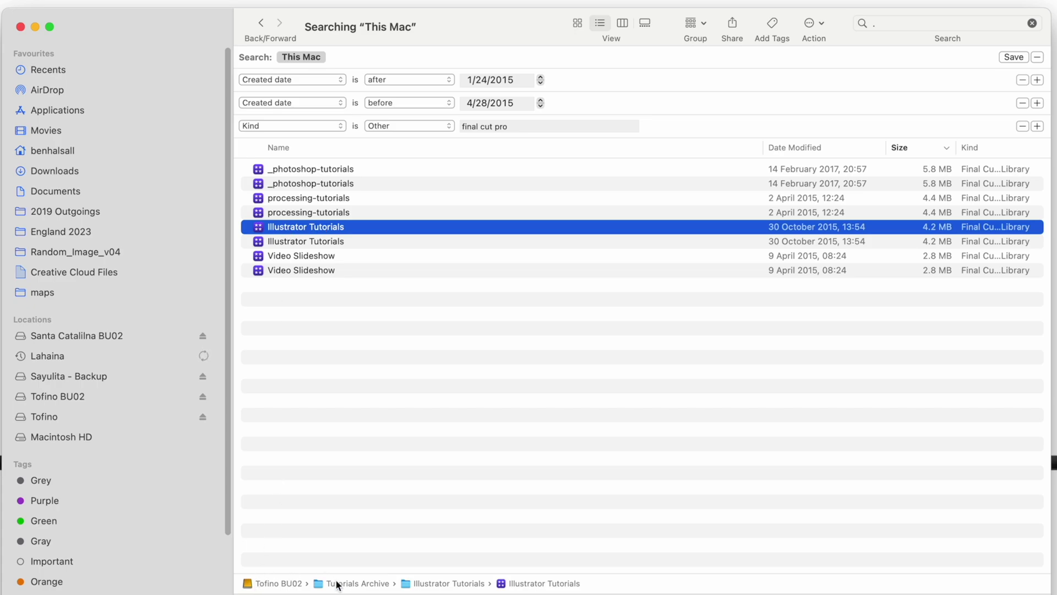
double_click(408, 586)
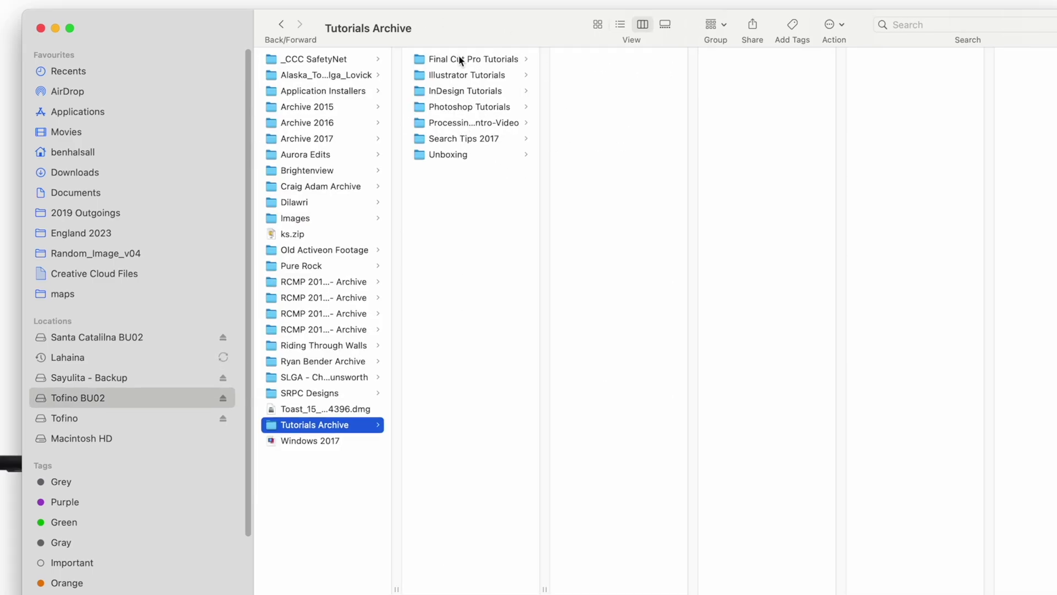
click(461, 74)
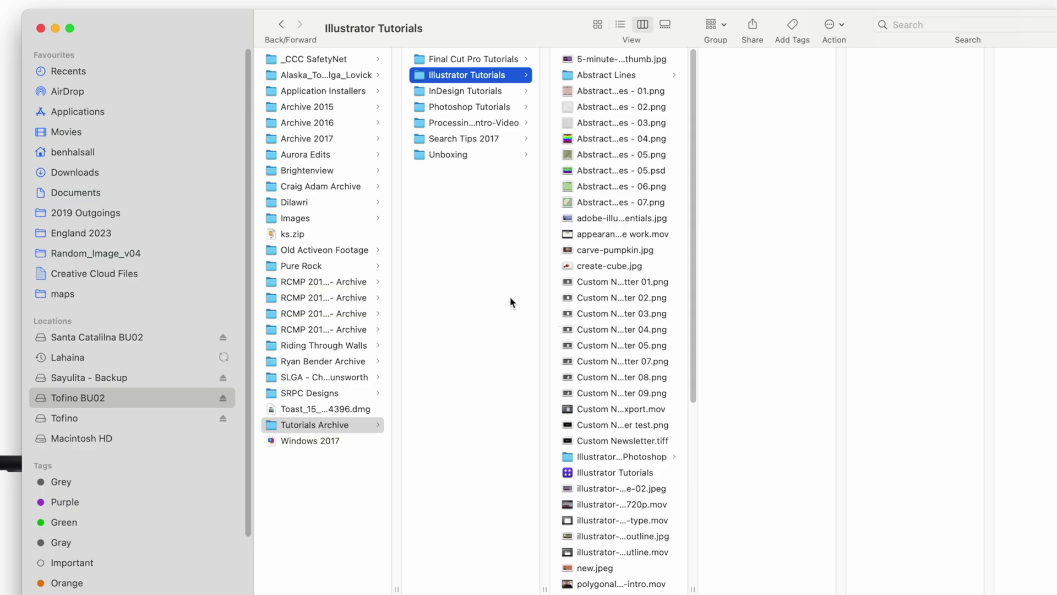
click(282, 26)
key(super+bracketright)
click(282, 26)
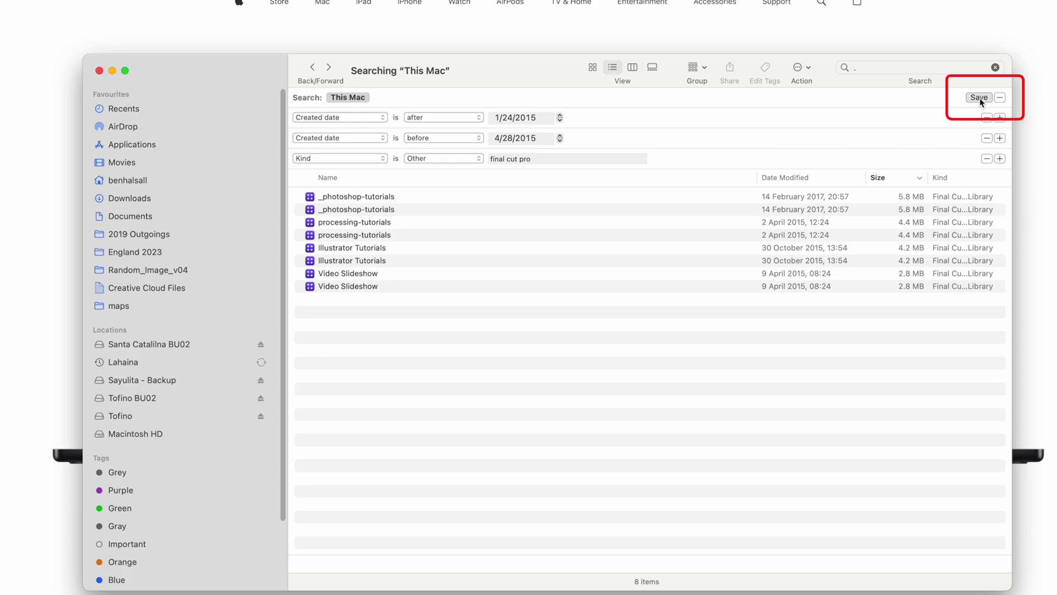
Save the search as '2015 Final Cut Pro Files' with Add To Sidebar checked
click(979, 97)
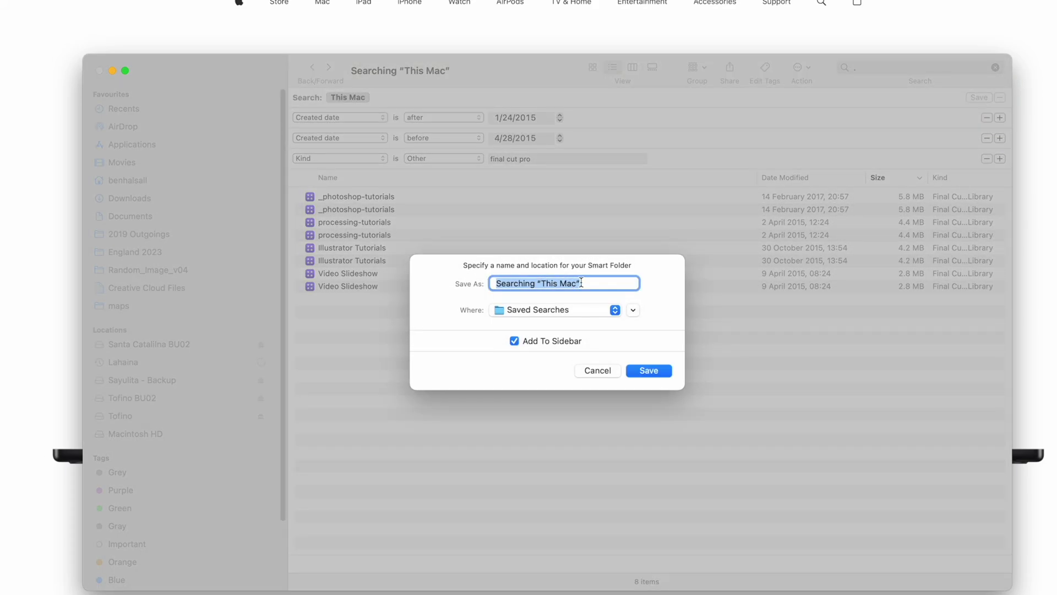
text(2015 Final Cut Pro Files)
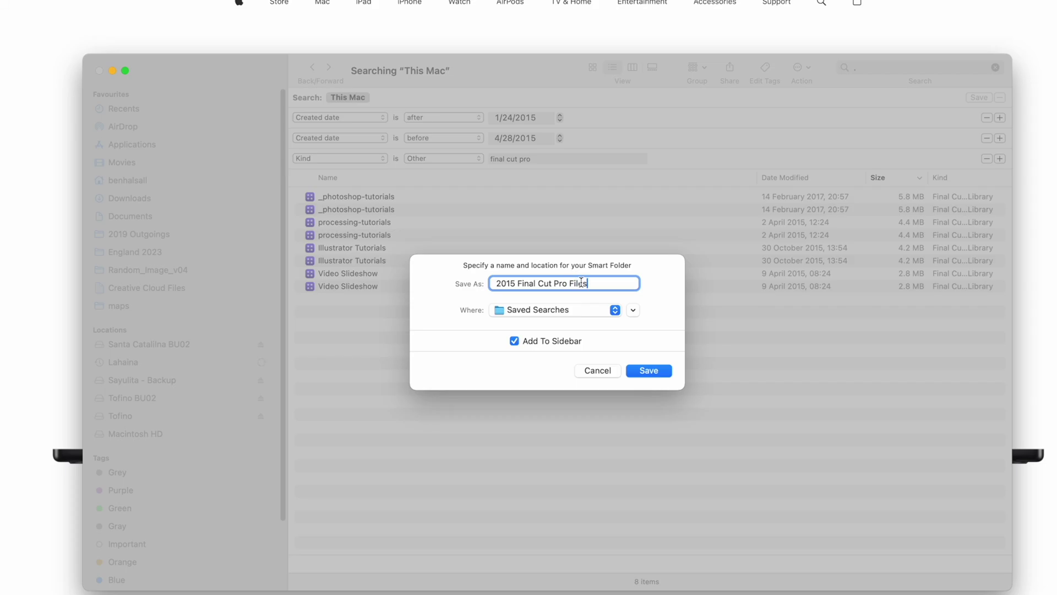
click(655, 371)
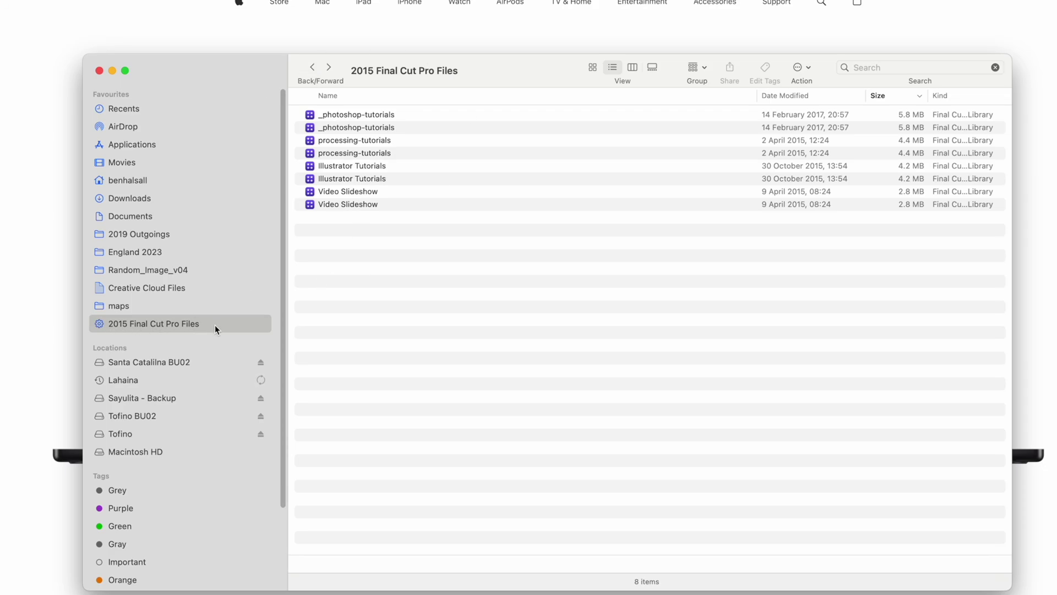
Drag the '2015 Final Cut Pro Files' shortcut out of the sidebar
drag(98, 328, 11, 331)
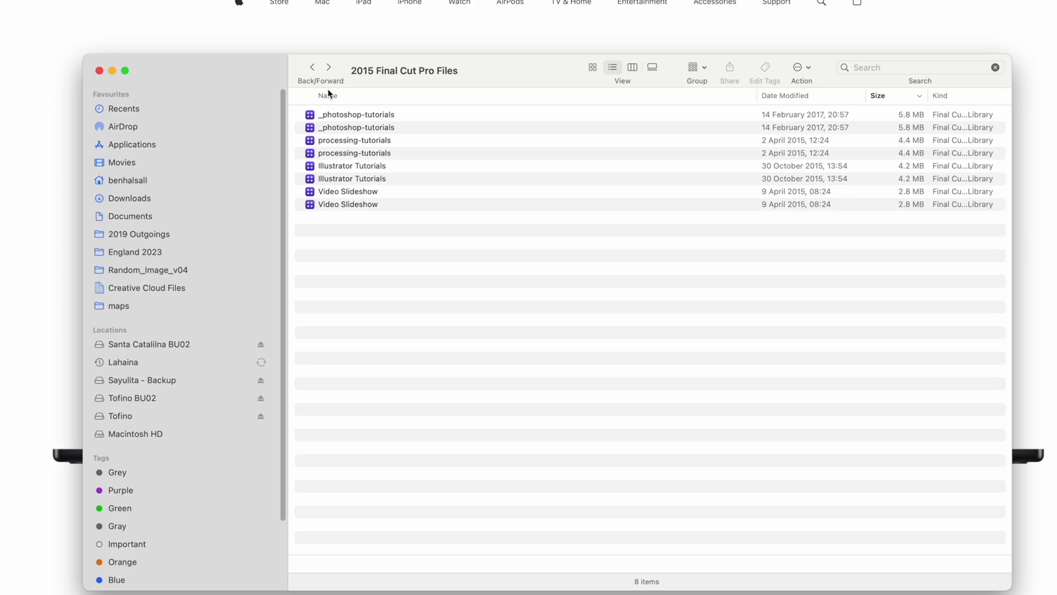